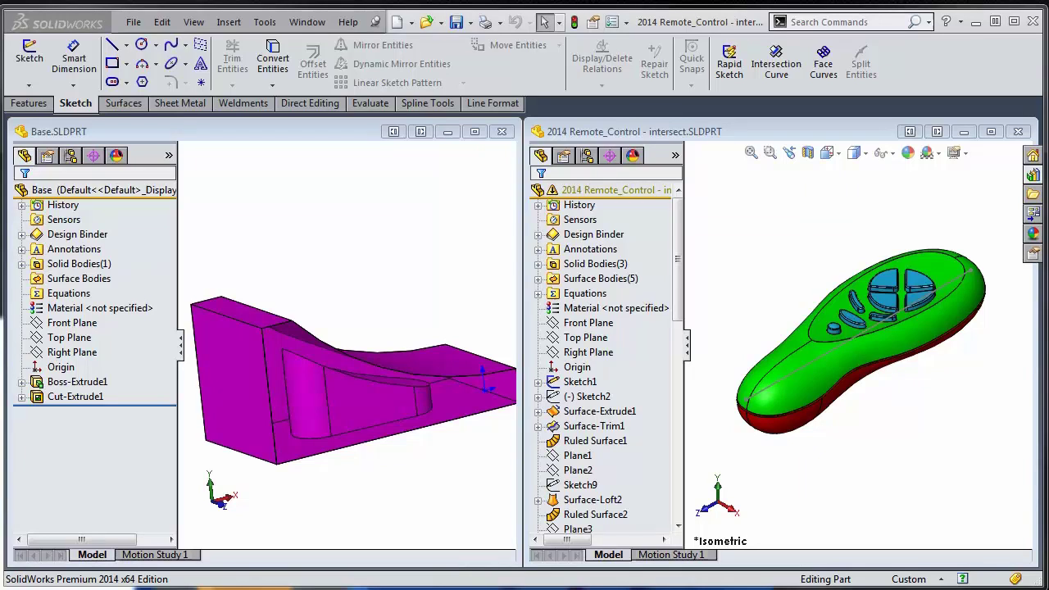
- Inspect the remote control's Material, Sketch1 and Sketch2 entries in the FeatureManager tree
{"action": "left_click", "coordinate": [632, 308]}
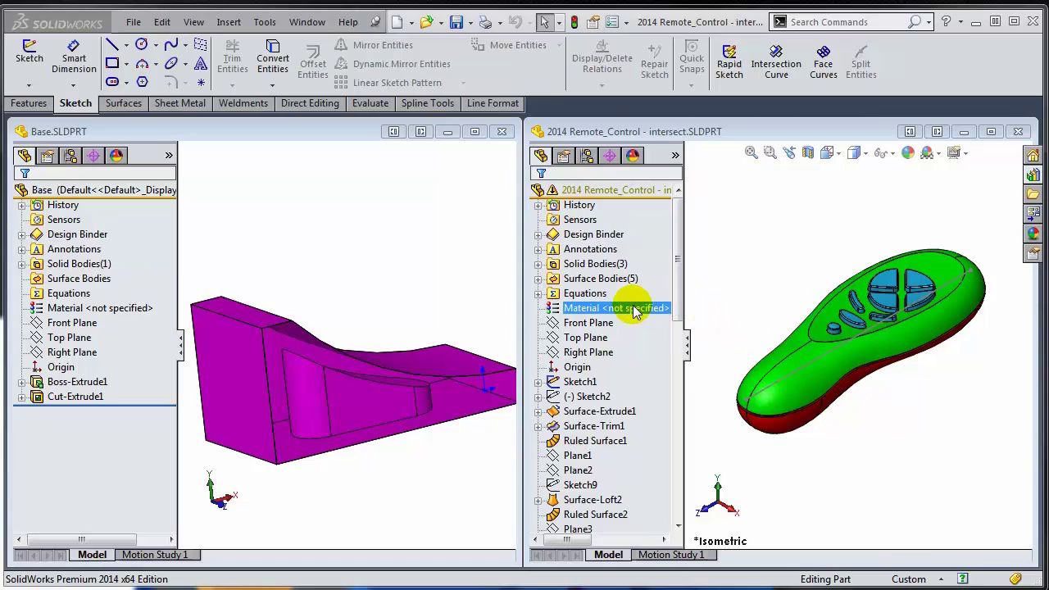
{"action": "left_click", "coordinate": [585, 384]}
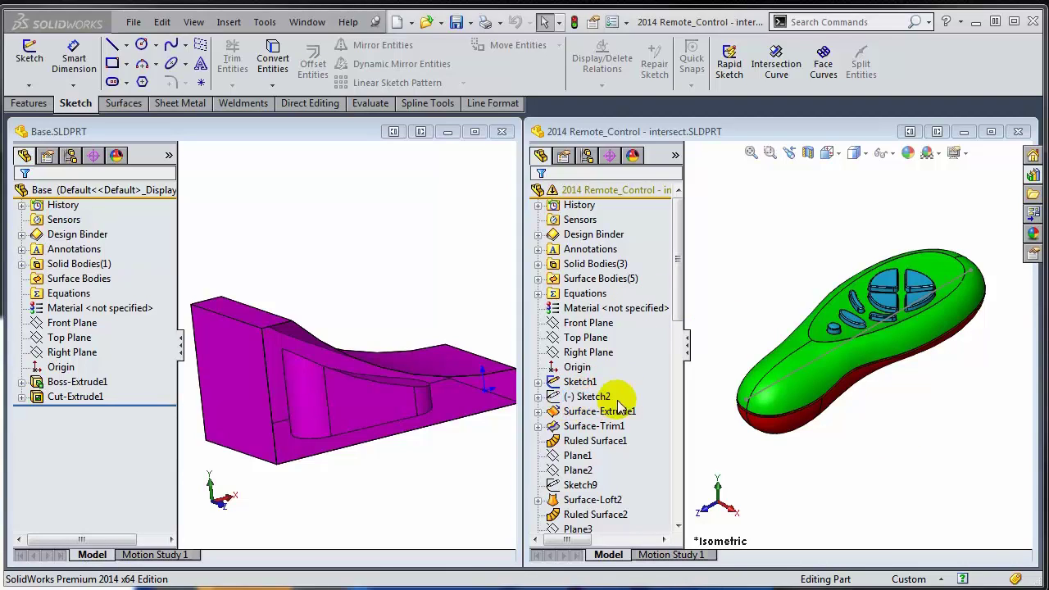
{"action": "left_click", "coordinate": [599, 399]}
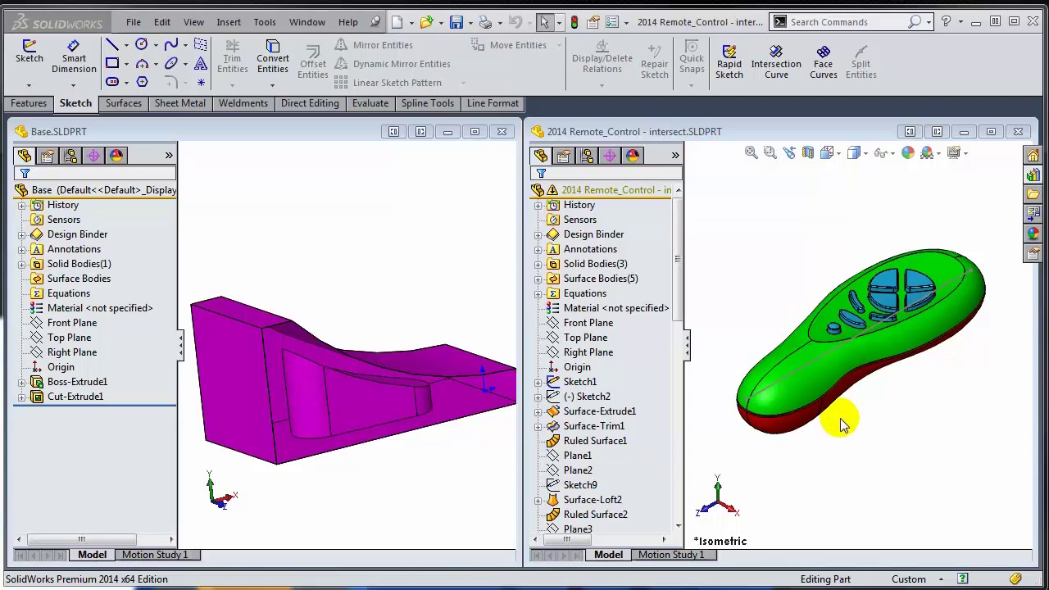
{"action": "left_click", "coordinate": [474, 131]}
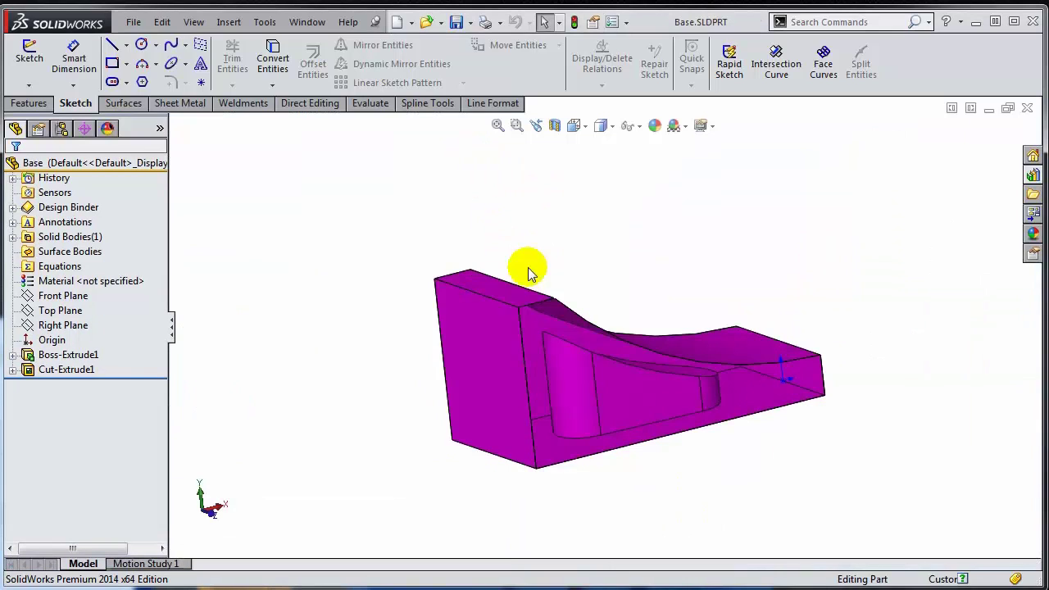
{"action": "left_click", "coordinate": [58, 355]}
{"action": "left_click", "coordinate": [54, 368]}
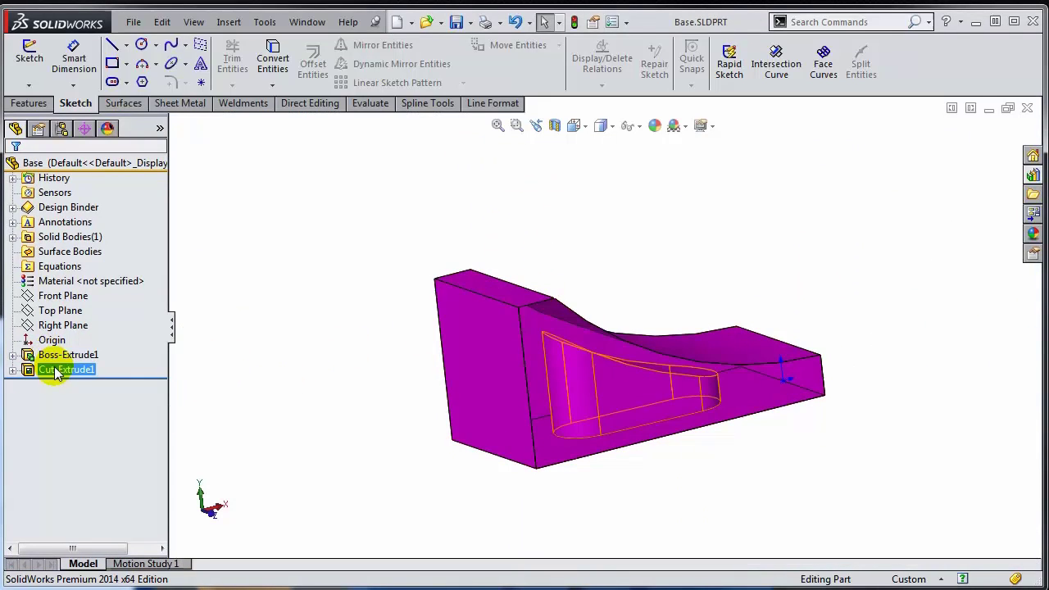
{"action": "left_click", "coordinate": [57, 357]}
{"action": "left_click", "coordinate": [59, 373]}
{"action": "left_click", "coordinate": [91, 324]}
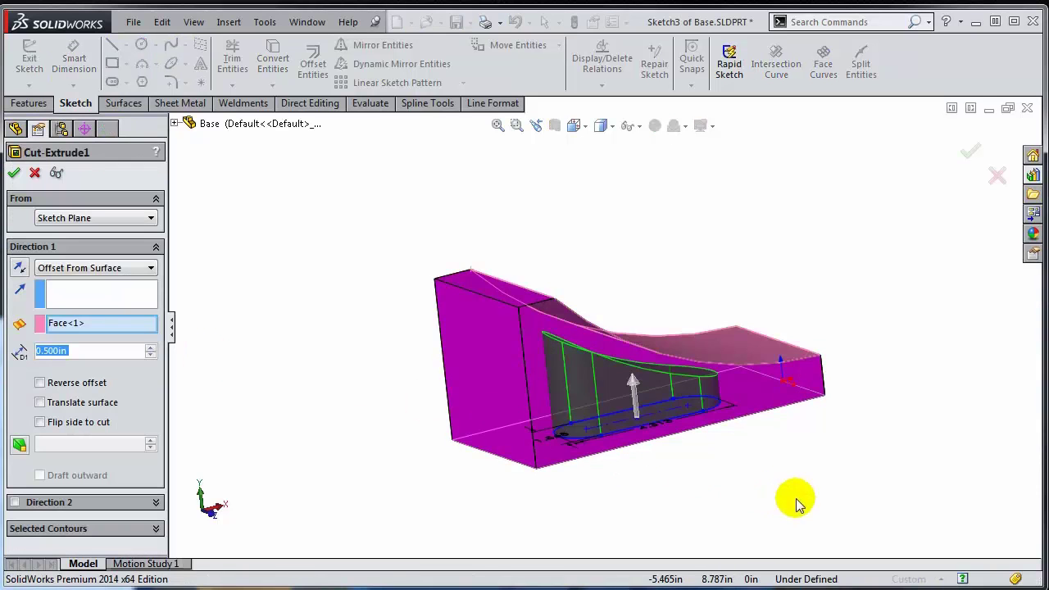
{"action": "middle_click_drag", "start_coordinate": [795, 498], "coordinate": [715, 450]}
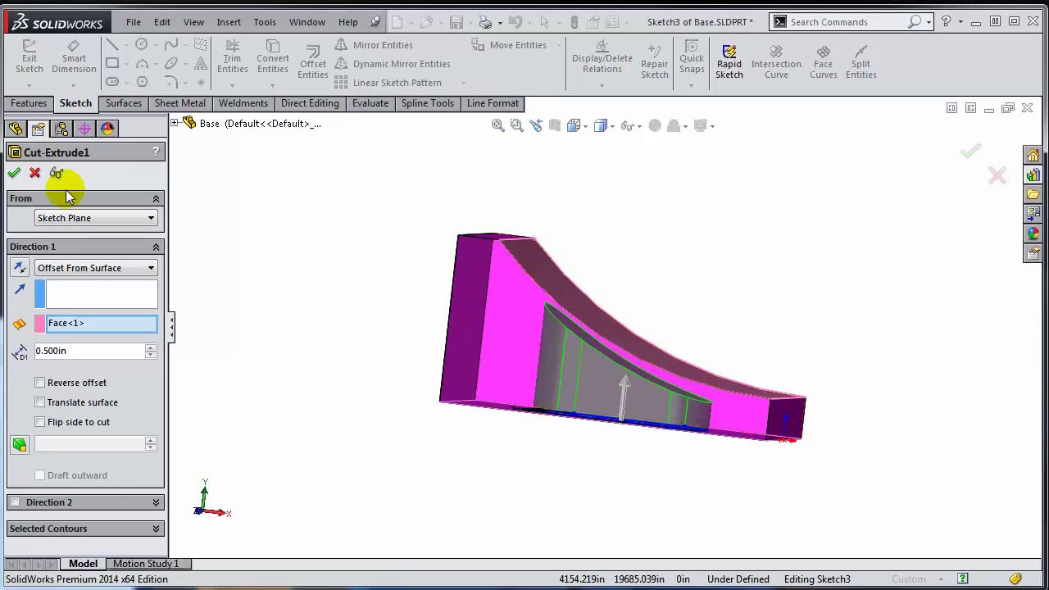
{"action": "left_click", "coordinate": [35, 174]}
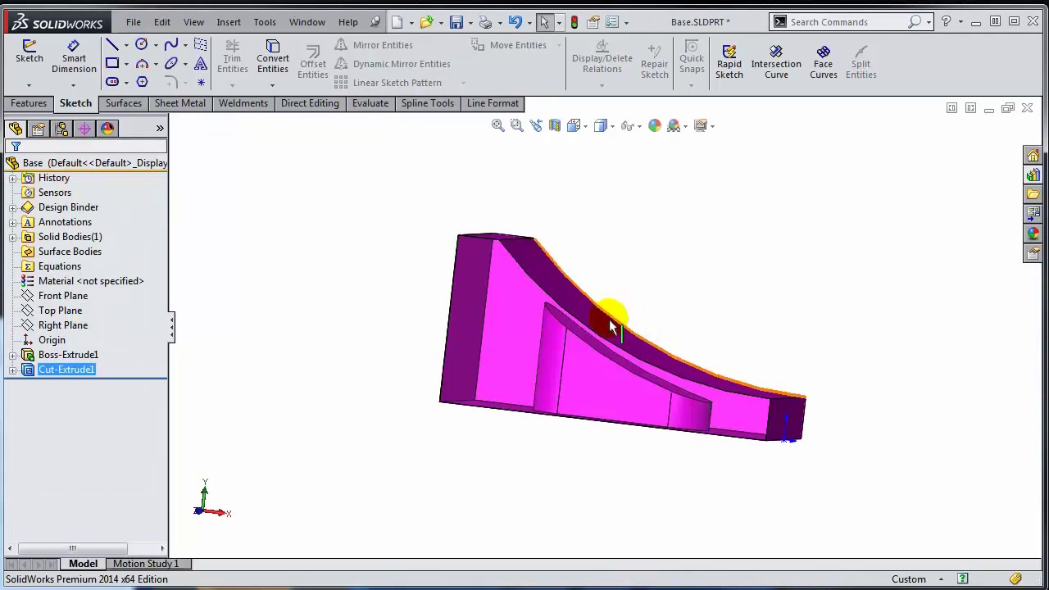
- Edit Base's Sketch1 and orient the view Normal To the sketch plane
{"action": "left_click", "coordinate": [607, 322]}
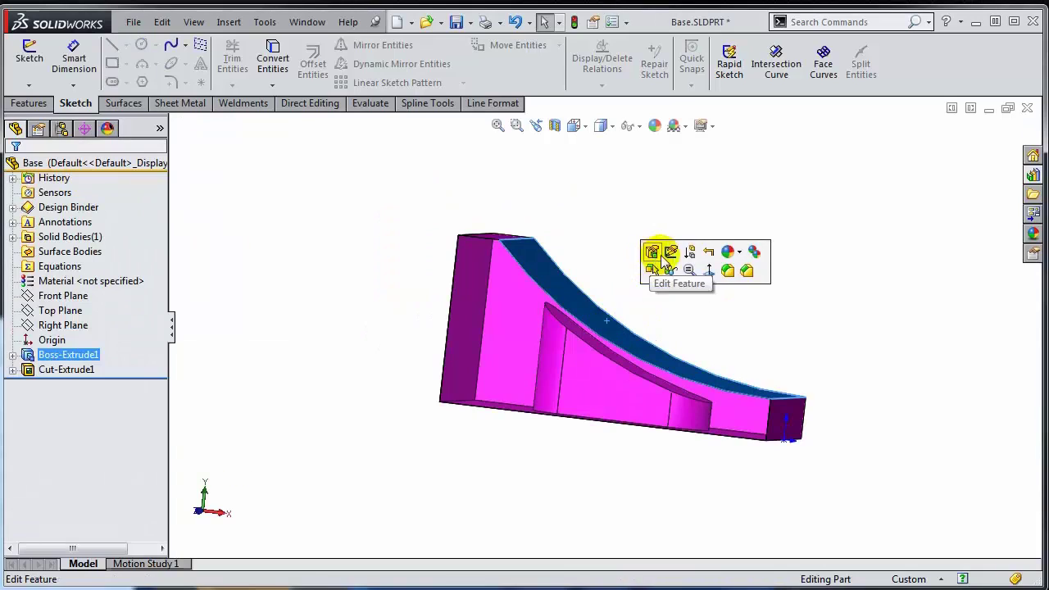
{"action": "left_click", "coordinate": [670, 253]}
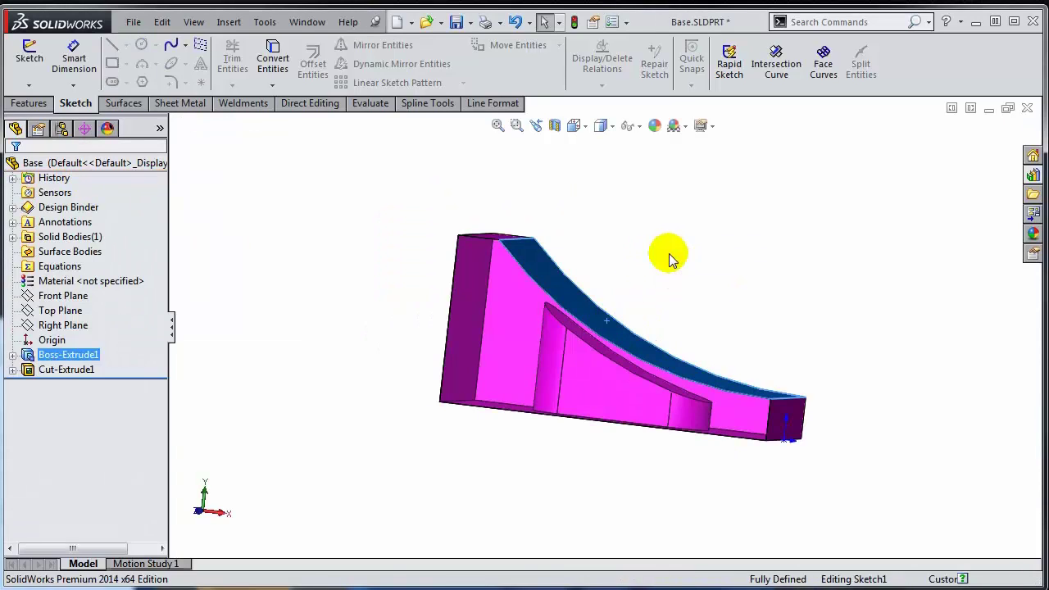
{"action": "key", "text": "space"}
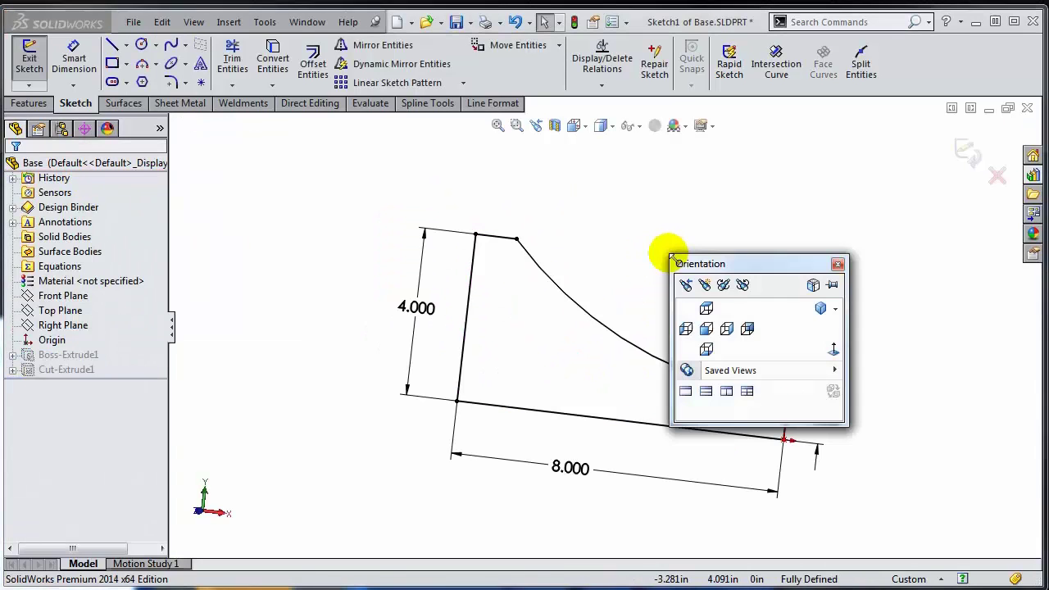
{"action": "left_click", "coordinate": [833, 350]}
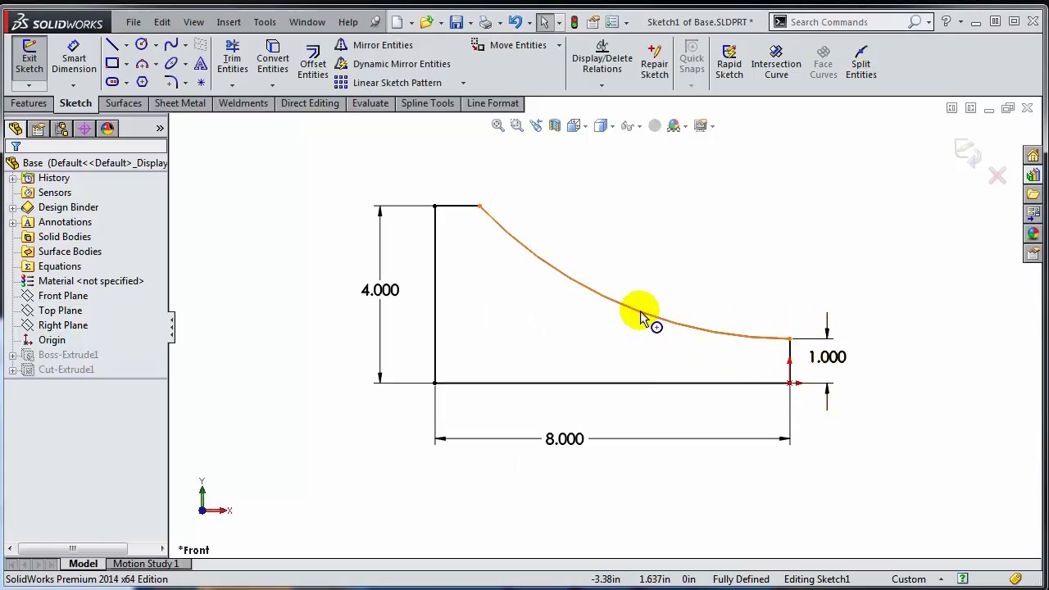
- Draw a conic from the old curve's top endpoint to its lower right endpoint
{"action": "left_click", "coordinate": [185, 64]}
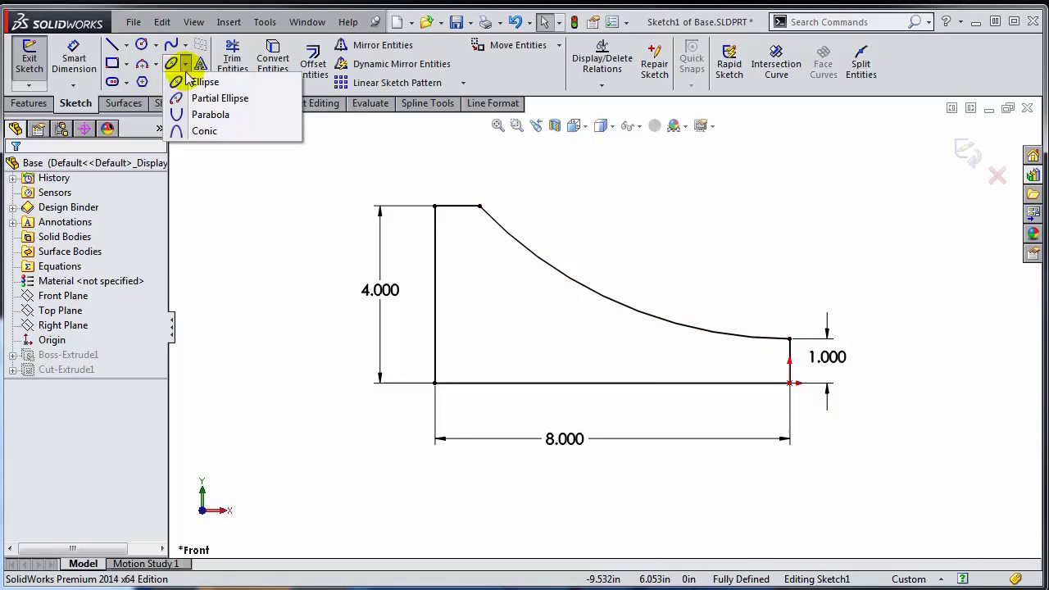
{"action": "left_click", "coordinate": [204, 133]}
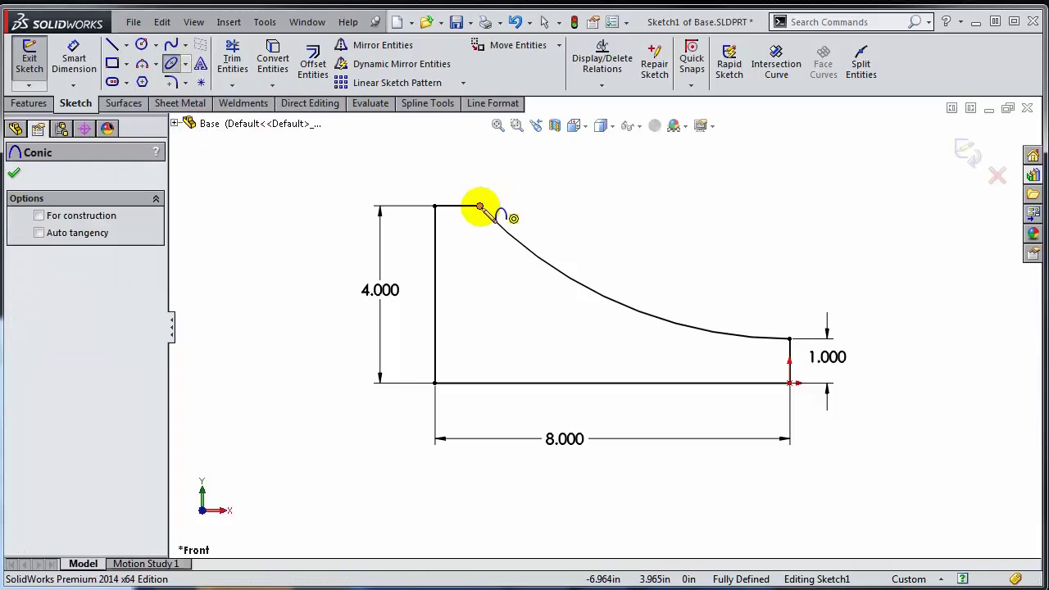
{"action": "left_click", "coordinate": [479, 205]}
{"action": "left_click", "coordinate": [790, 338]}
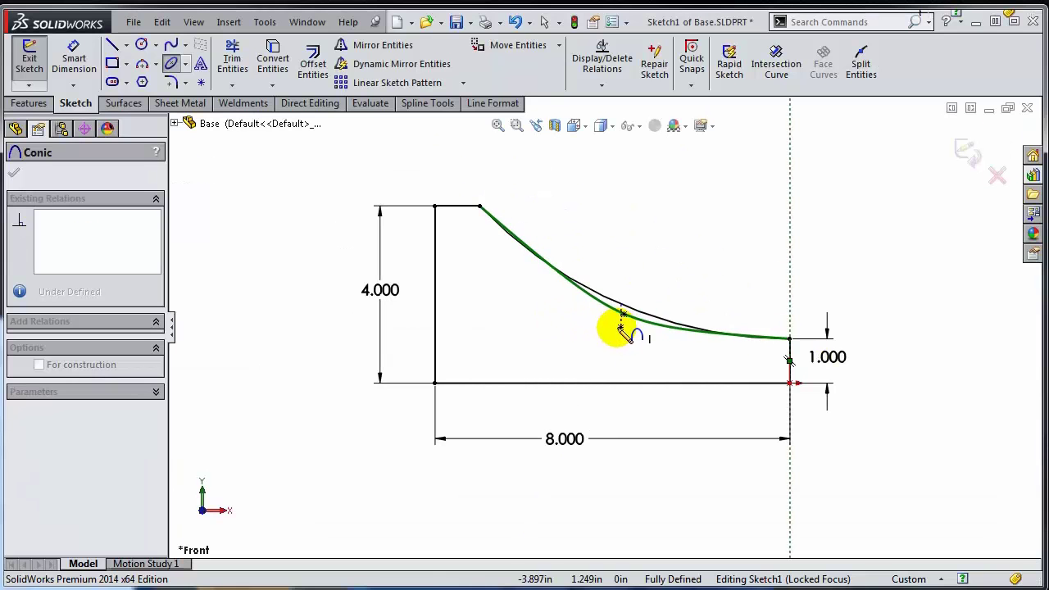
{"action": "left_click", "coordinate": [589, 336]}
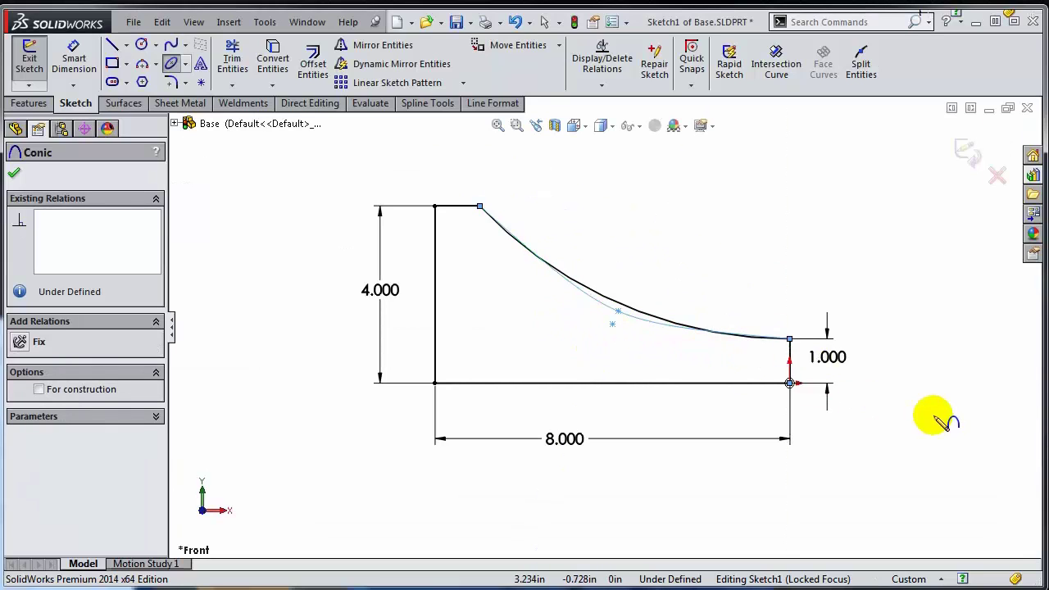
- Draw a horizontal centerline starting at the 1.000 endpoint
{"action": "left_click", "coordinate": [127, 45]}
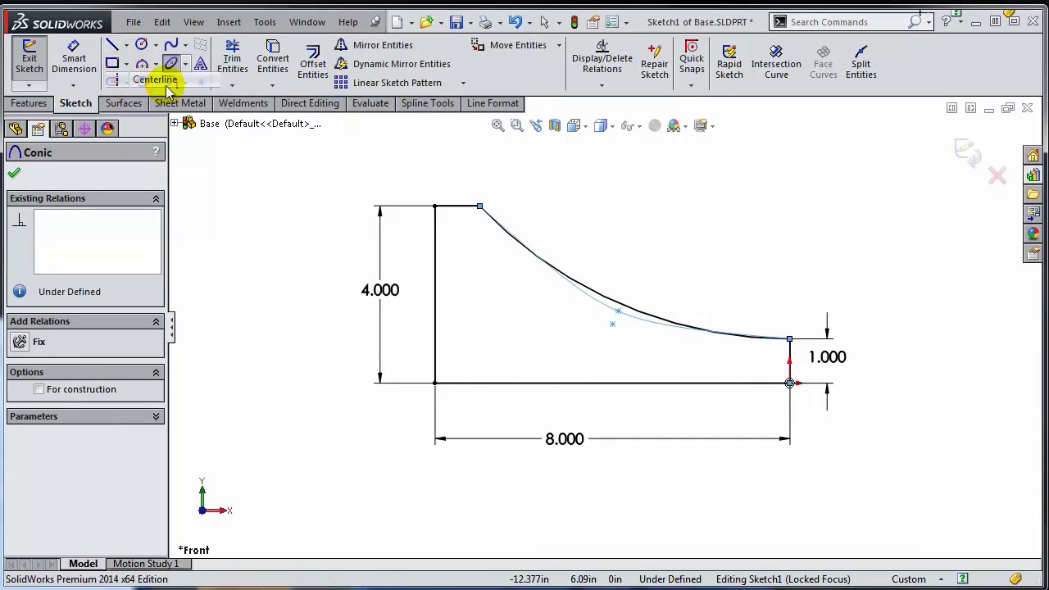
{"action": "left_click", "coordinate": [146, 79]}
{"action": "left_click", "coordinate": [789, 338]}
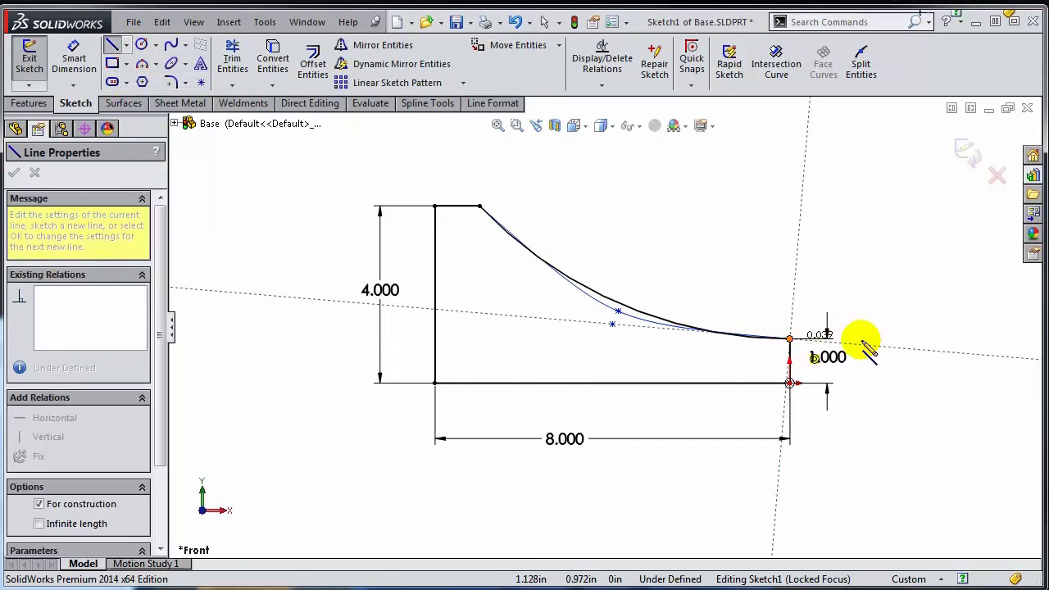
{"action": "left_click", "coordinate": [925, 338]}
{"action": "key", "text": "Escape"}
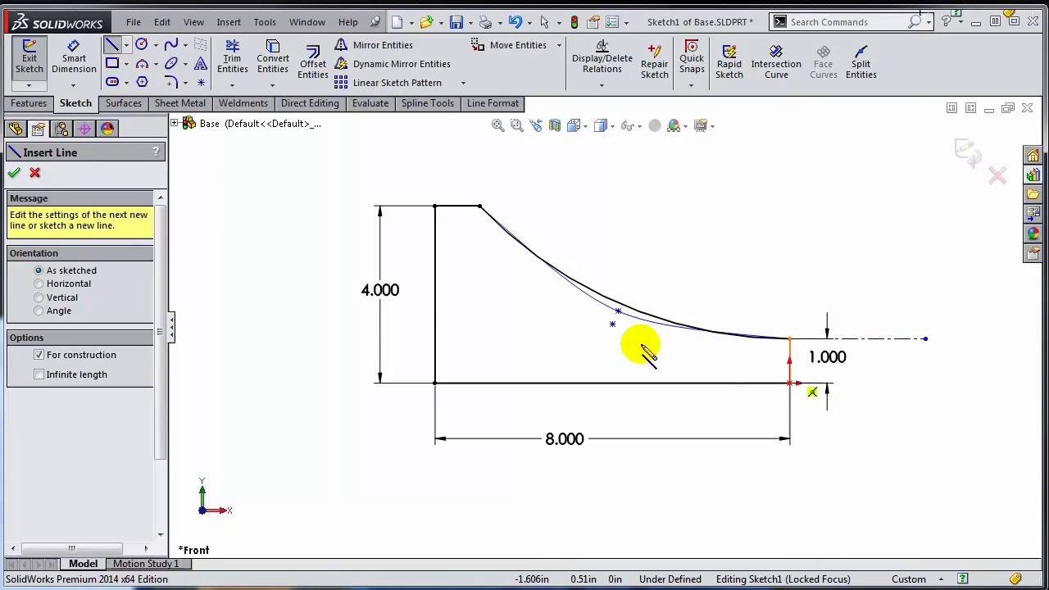
{"action": "key", "text": "Escape"}
- Make the conic tangent to the centerline and raise its shoulder point to reshape it
{"action": "left_click", "coordinate": [641, 327]}
{"action": "left_click", "coordinate": [881, 339], "text": "ctrl"}
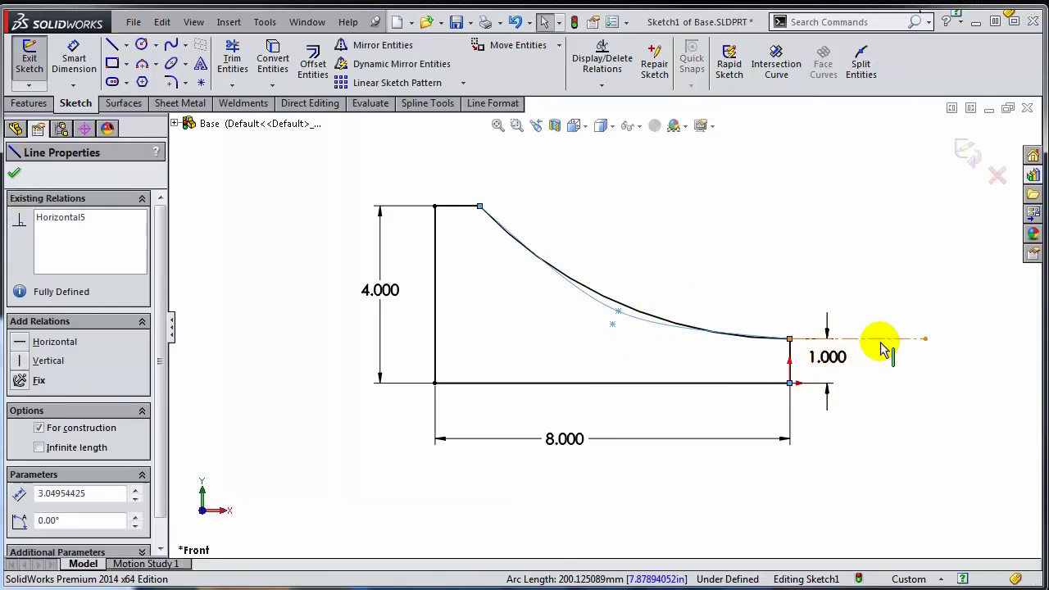
{"action": "left_click", "coordinate": [902, 272]}
{"action": "scroll", "coordinate": [639, 340], "scroll_direction": "down", "scroll_amount": 3}
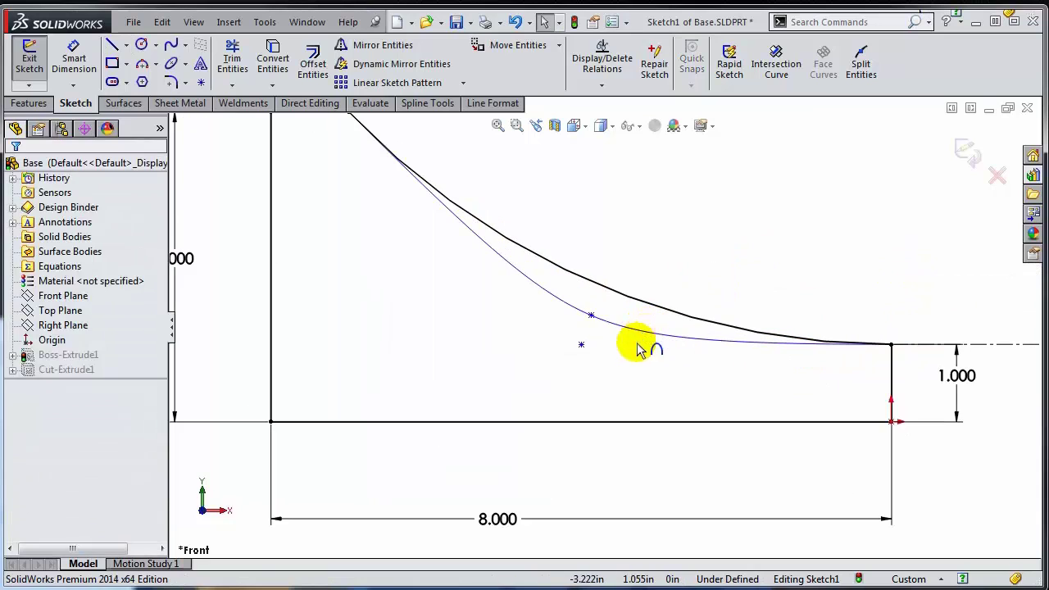
{"action": "left_click_drag", "start_coordinate": [582, 347], "coordinate": [581, 299]}
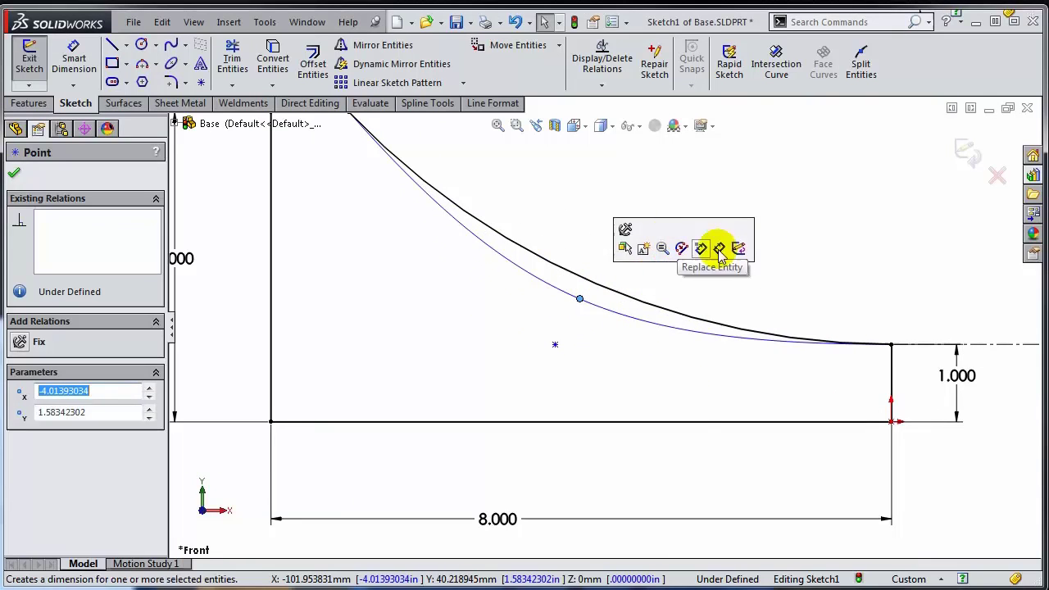
{"action": "left_click", "coordinate": [850, 262]}
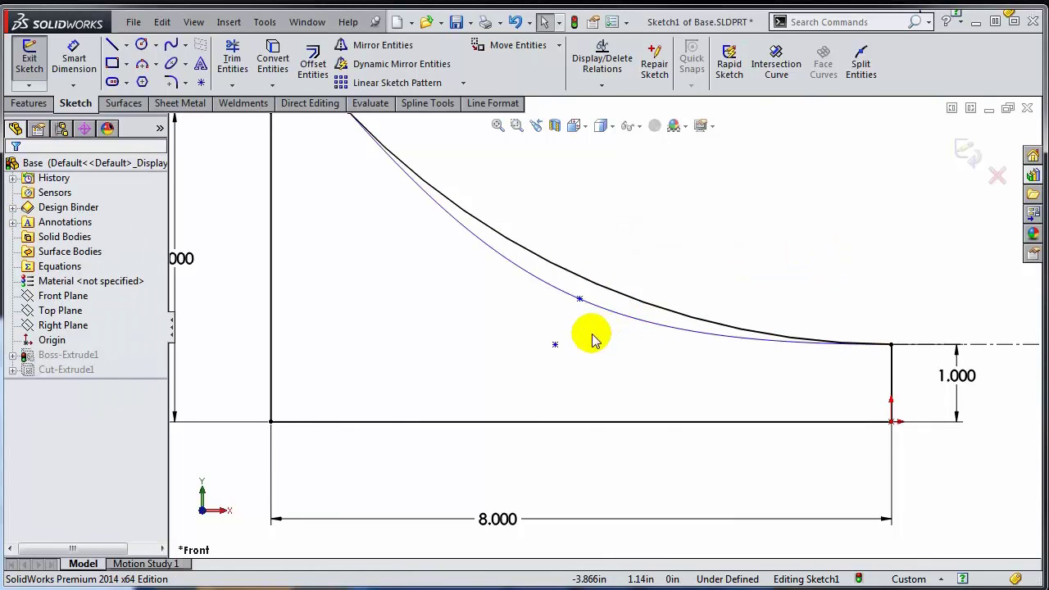
- Replace Arc4 with Conic1 in Sketch1, turning Arc4 into construction geometry
{"action": "right_click", "coordinate": [618, 294]}
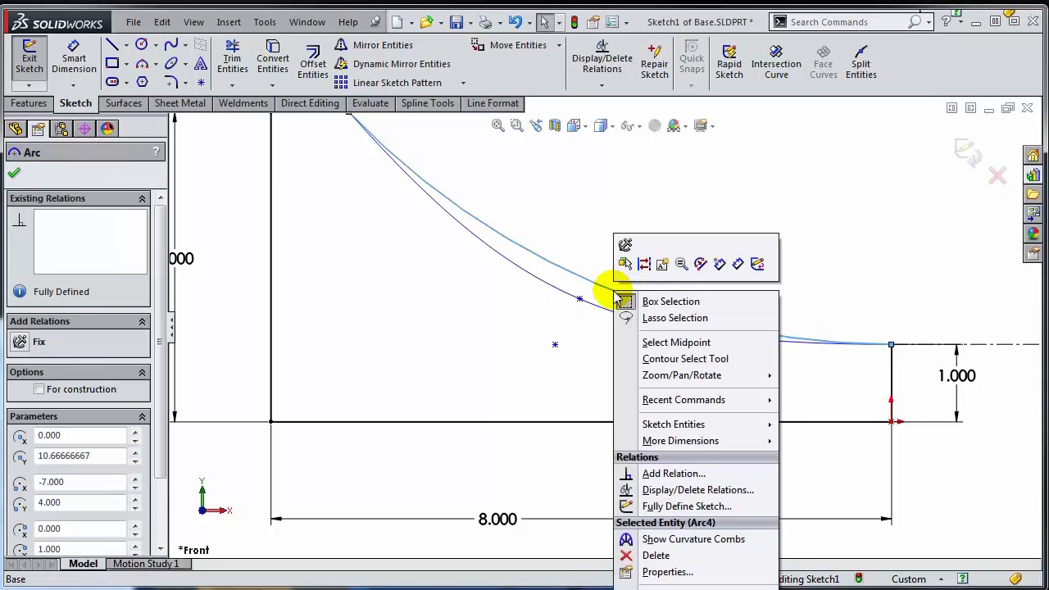
{"action": "left_click", "coordinate": [691, 556]}
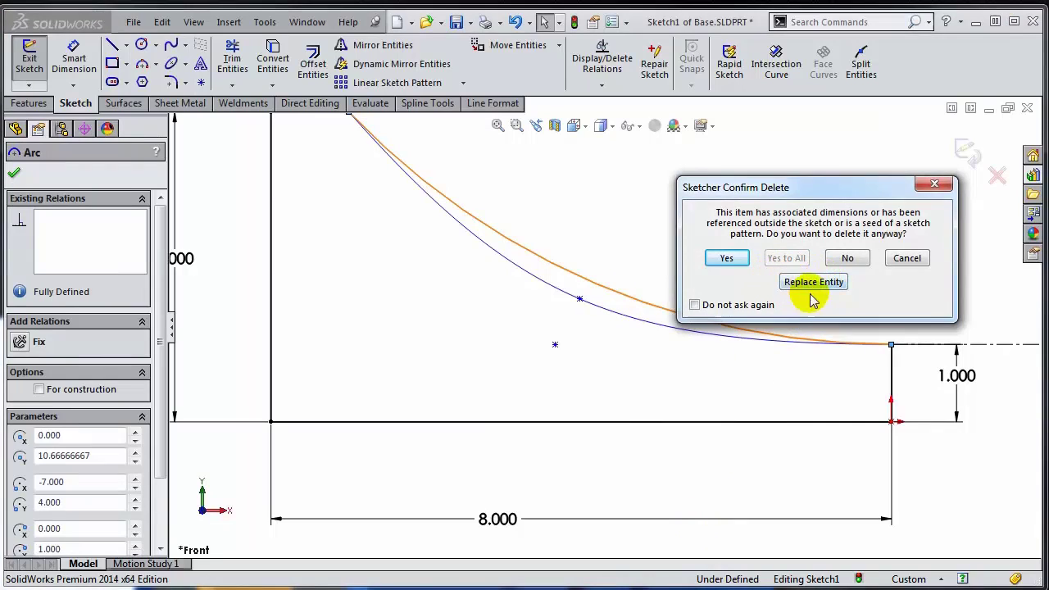
{"action": "left_click", "coordinate": [723, 254]}
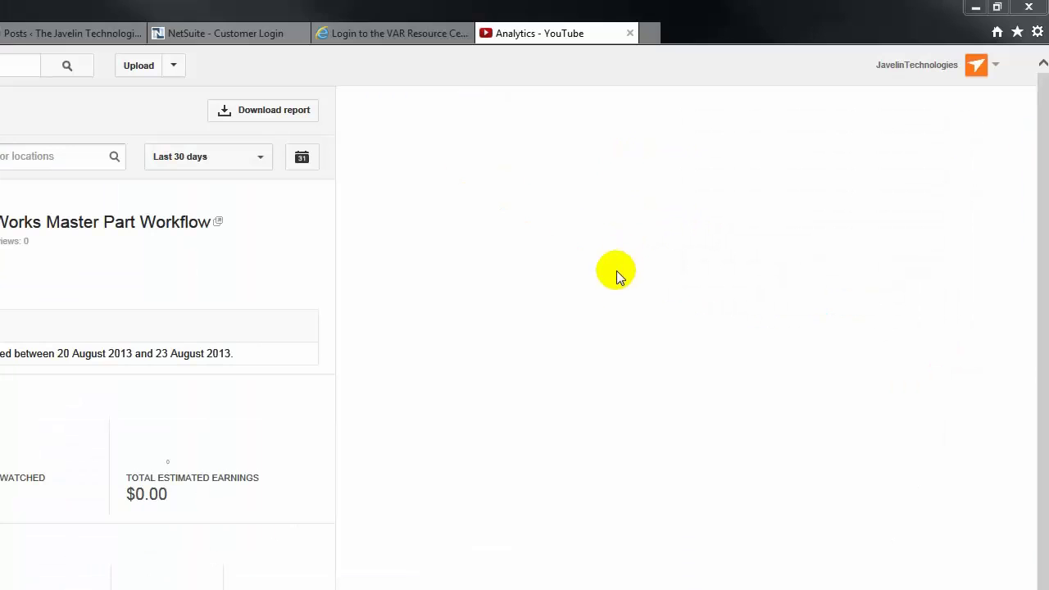
{"action": "right_click", "coordinate": [622, 294]}
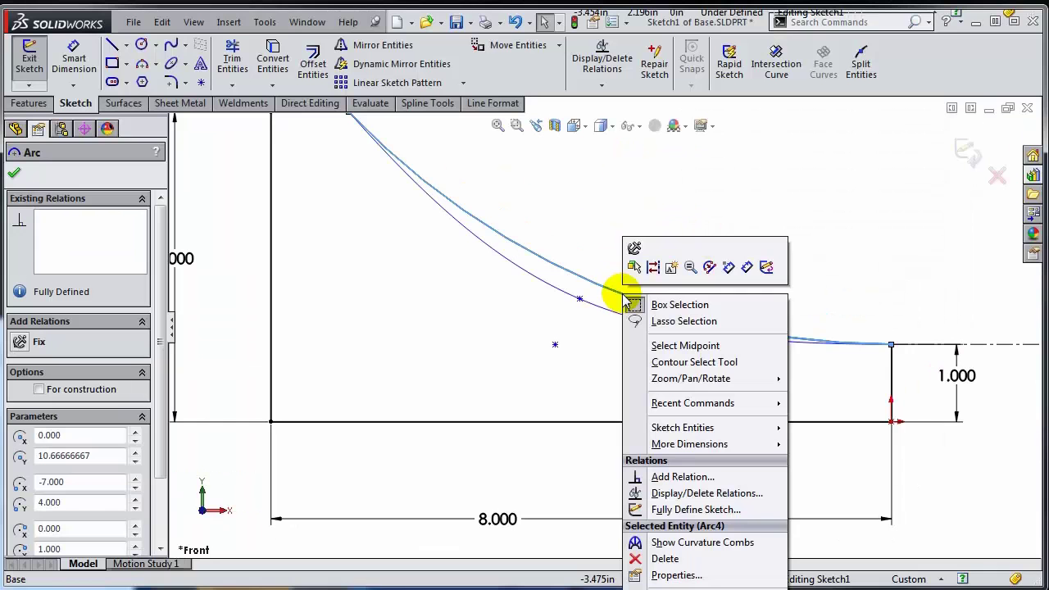
{"action": "left_click", "coordinate": [710, 267]}
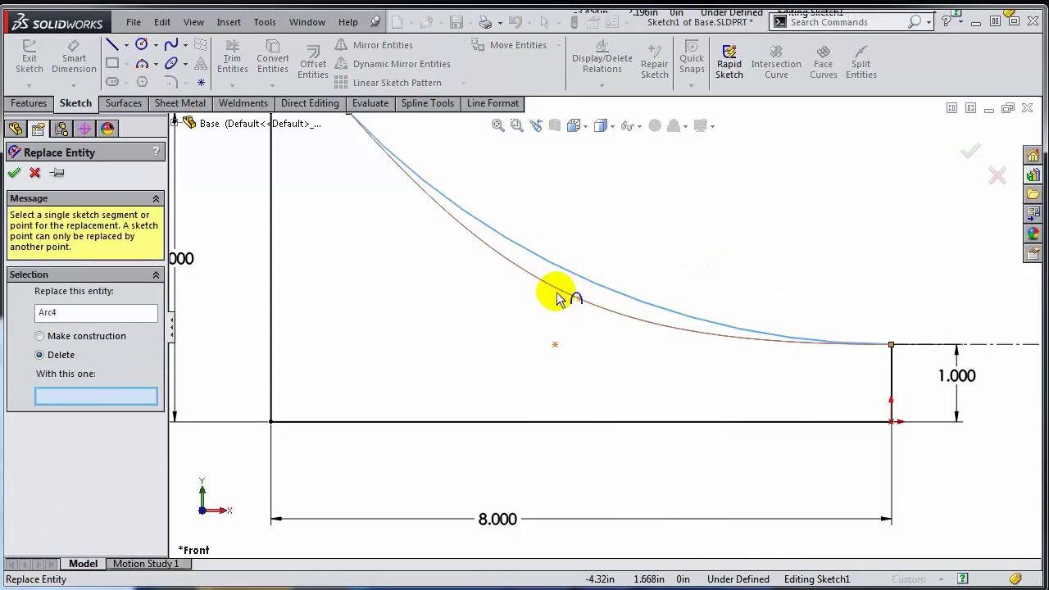
{"action": "left_click", "coordinate": [567, 285]}
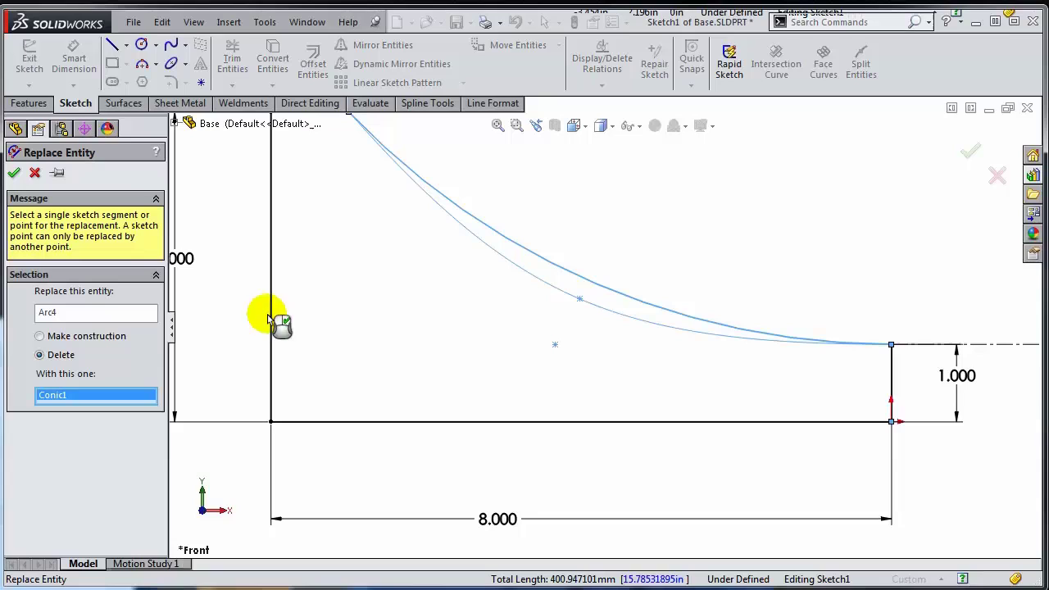
{"action": "left_click", "coordinate": [38, 336]}
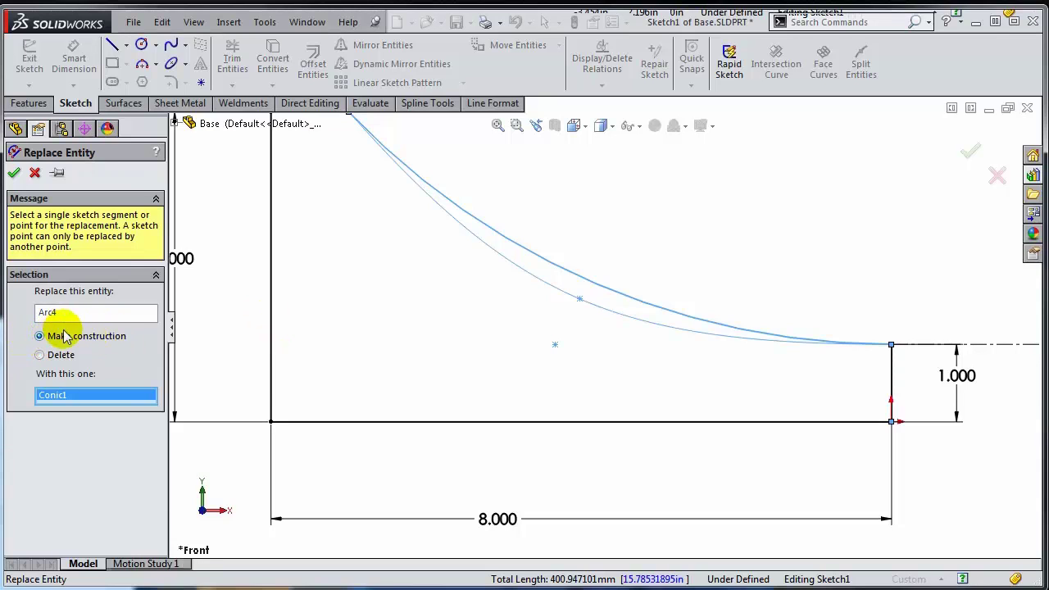
{"action": "left_click", "coordinate": [14, 172]}
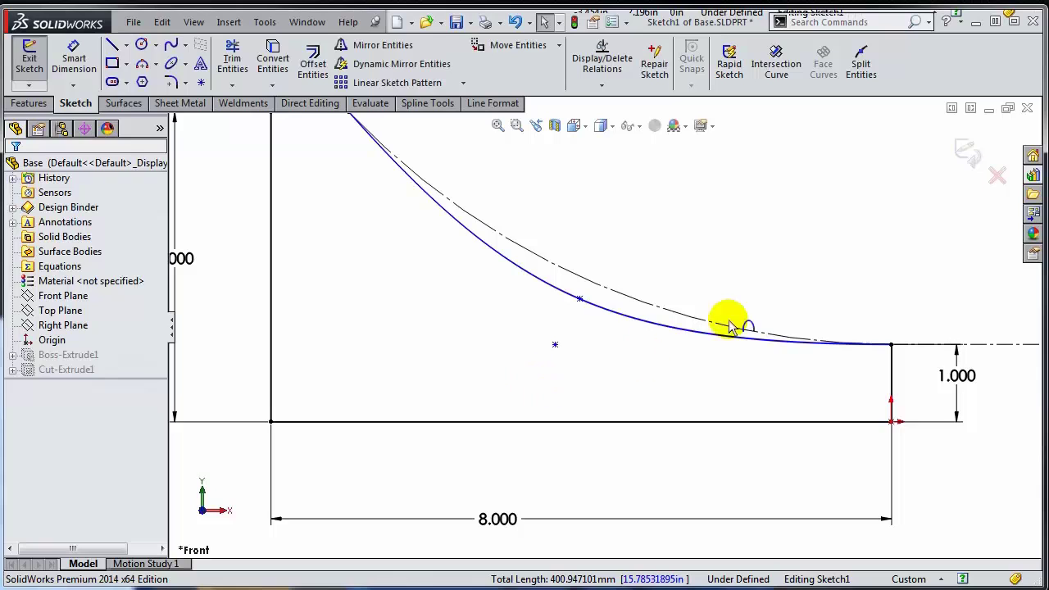
- Exit Sketch1 to rebuild Base, then re-accept the Cut-Extrude1 pocket definition
{"action": "left_click", "coordinate": [965, 156]}
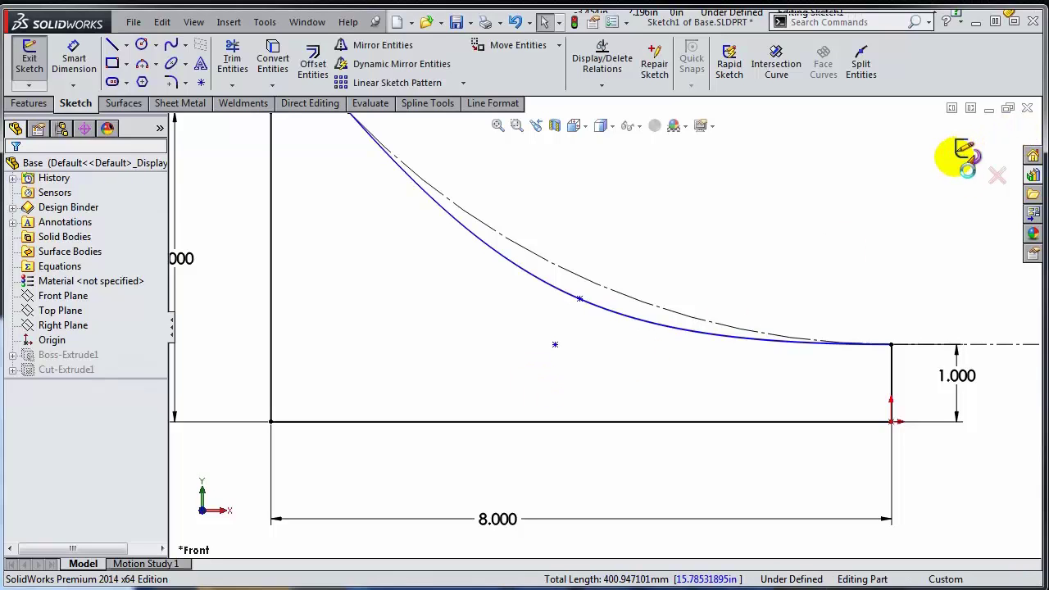
{"action": "left_click", "coordinate": [56, 370]}
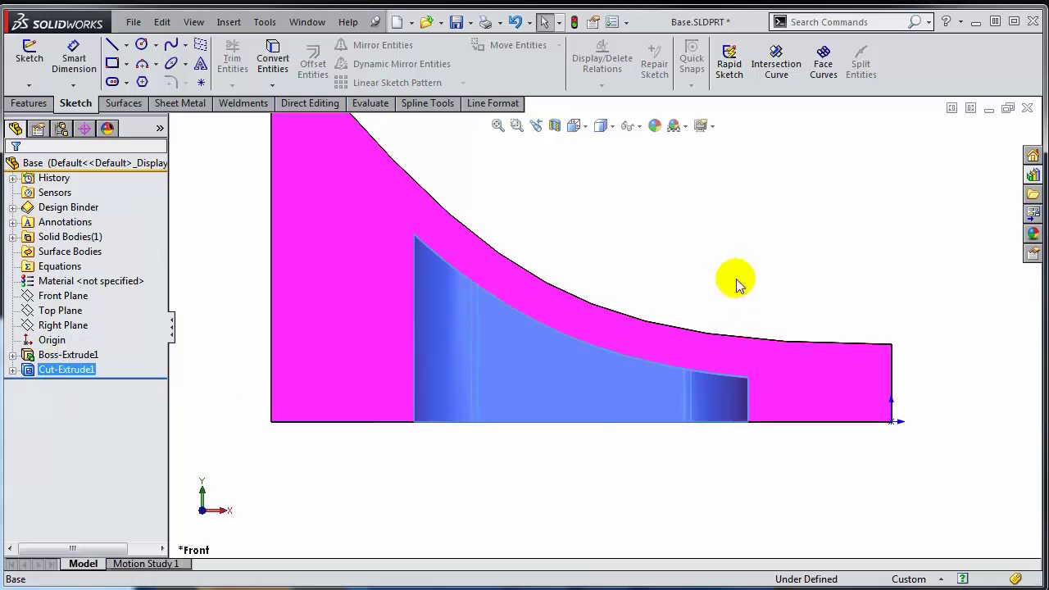
{"action": "right_click", "coordinate": [39, 370]}
{"action": "left_click", "coordinate": [78, 337]}
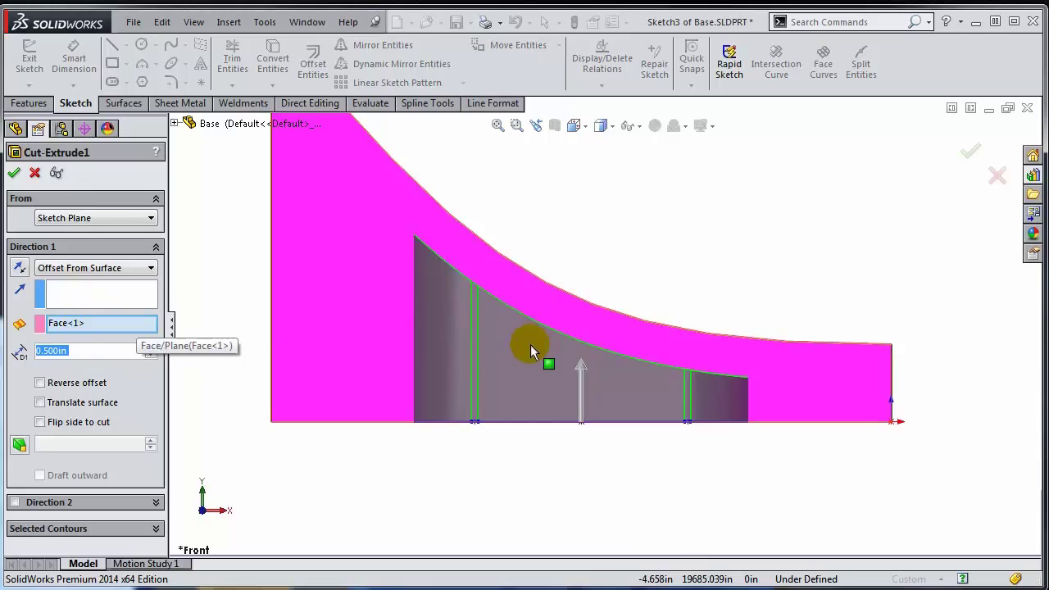
{"action": "middle_click_drag", "start_coordinate": [531, 344], "coordinate": [476, 445]}
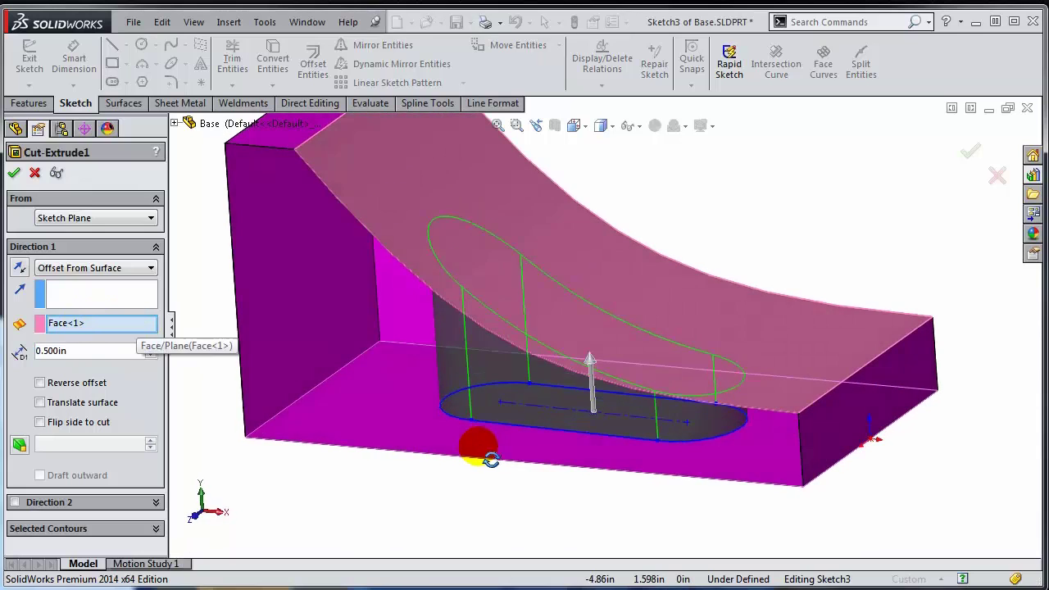
{"action": "left_click", "coordinate": [14, 173]}
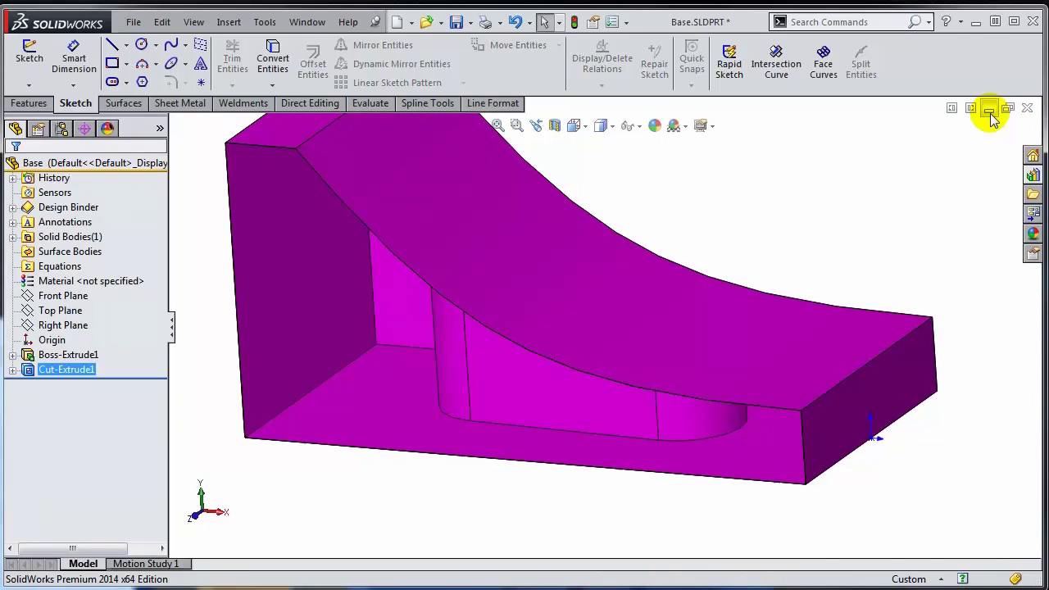
- Maximize the 2014 Remote_Control part window
{"action": "left_click", "coordinate": [958, 112]}
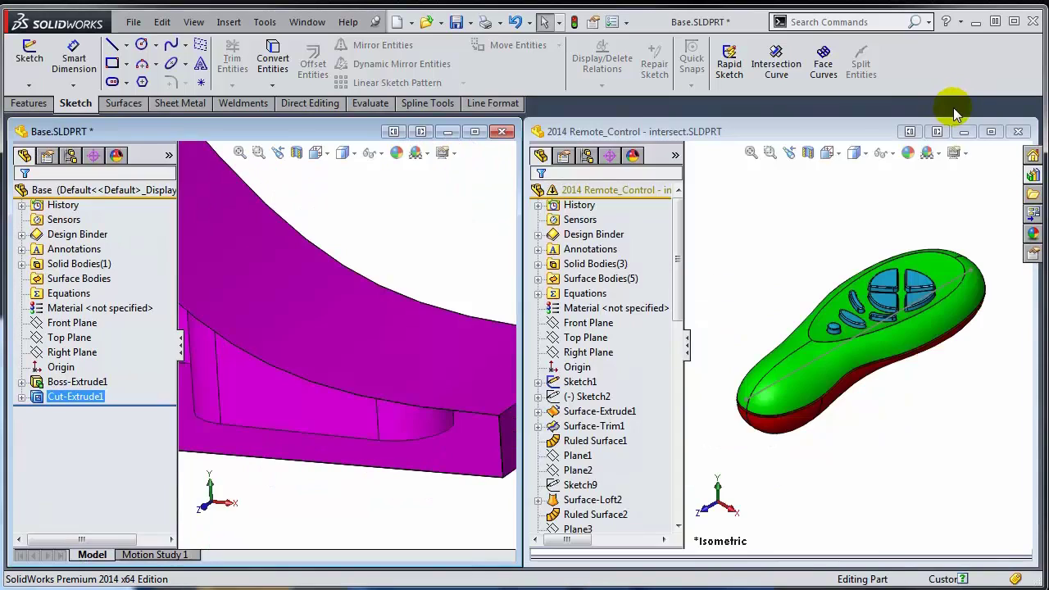
{"action": "left_click", "coordinate": [990, 129]}
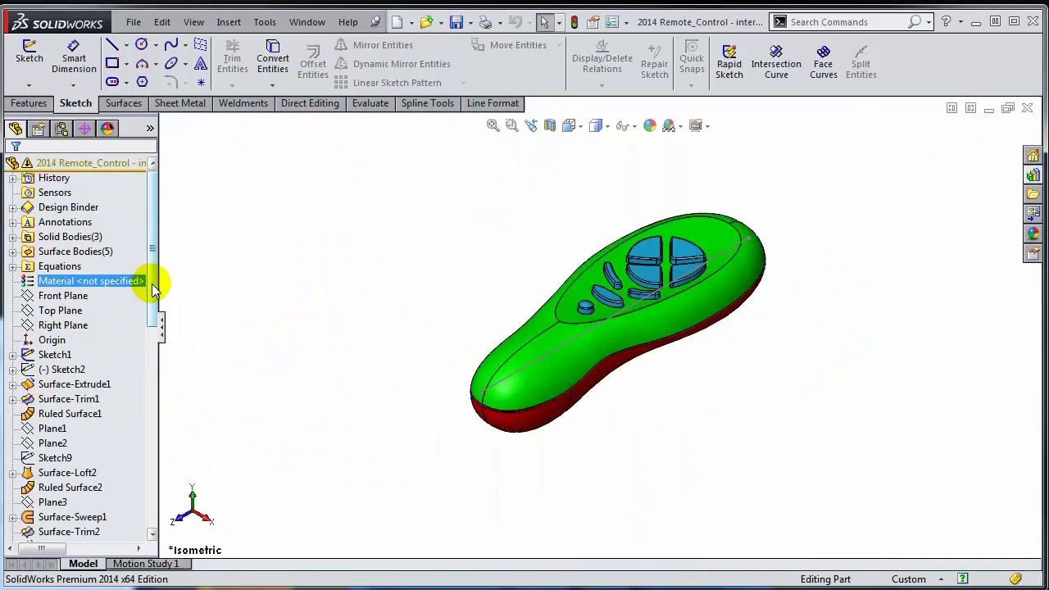
{"action": "left_click_drag", "start_coordinate": [150, 281], "coordinate": [159, 222]}
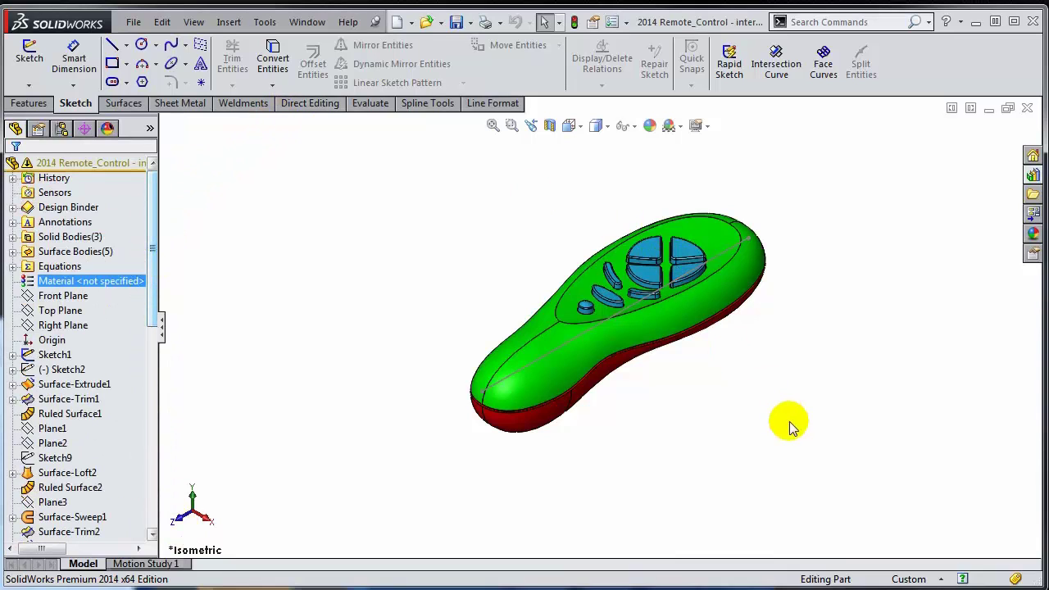
{"action": "scroll", "coordinate": [701, 283], "scroll_direction": "down", "scroll_amount": 3}
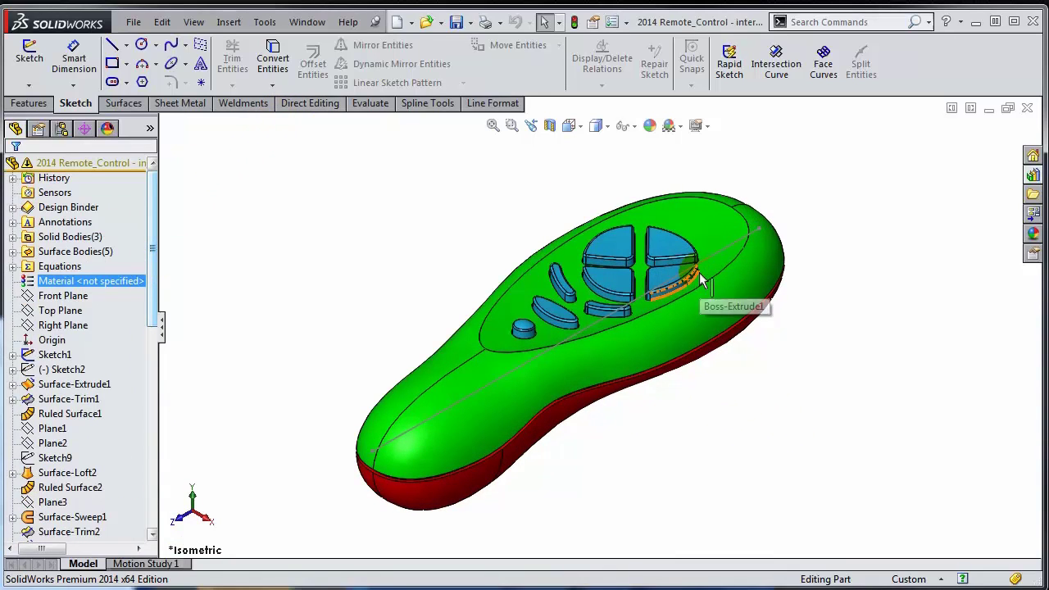
{"action": "left_click", "coordinate": [536, 247]}
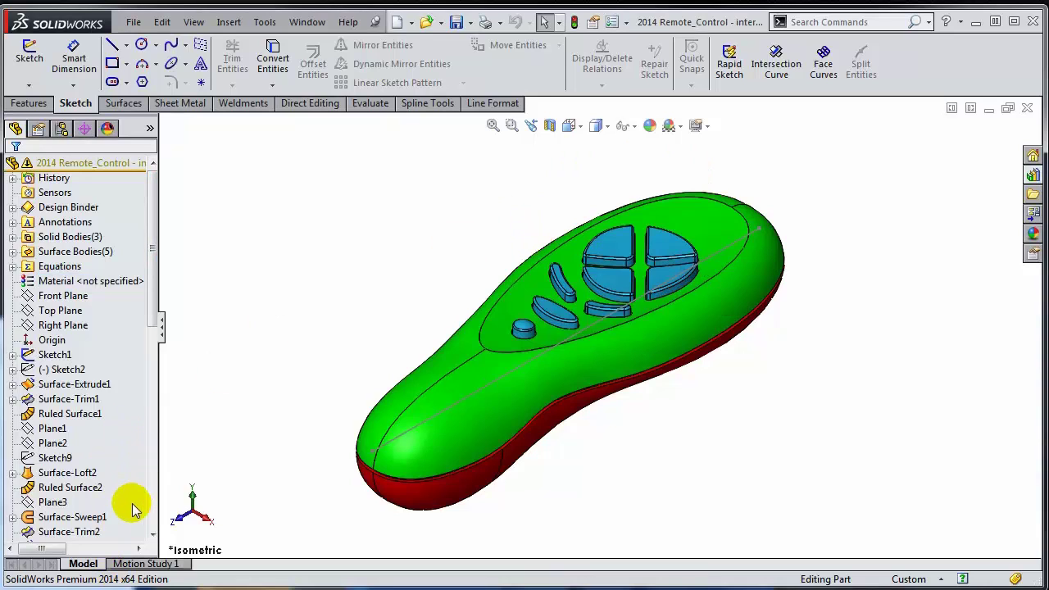
- Check Ruled Surface2 and Surface-Trim1, then expand Surface-Trim1 and select Sketch4
{"action": "left_click", "coordinate": [104, 488]}
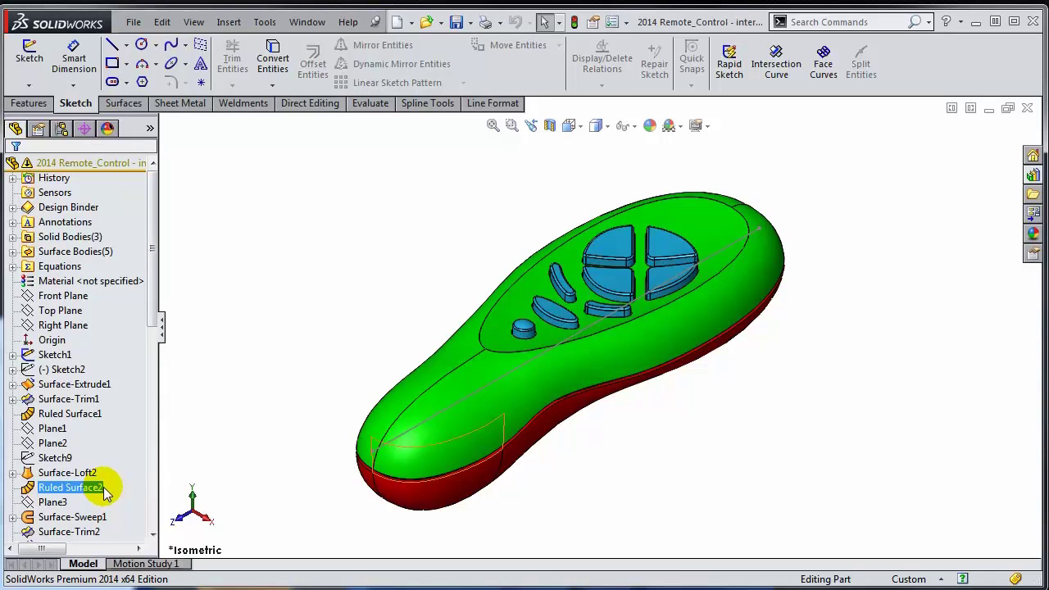
{"action": "left_click", "coordinate": [82, 400]}
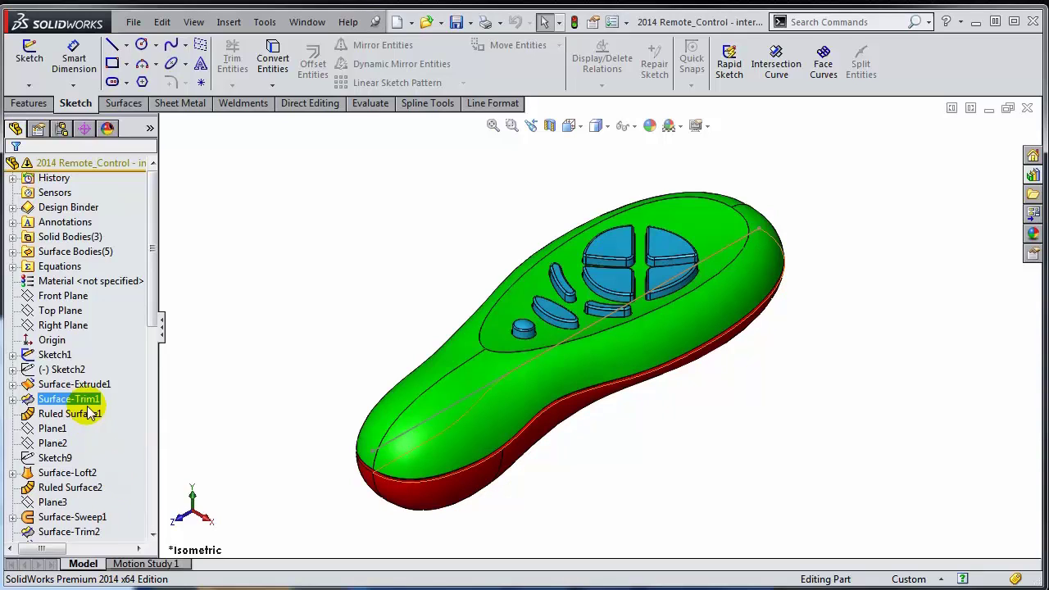
{"action": "left_click", "coordinate": [328, 487]}
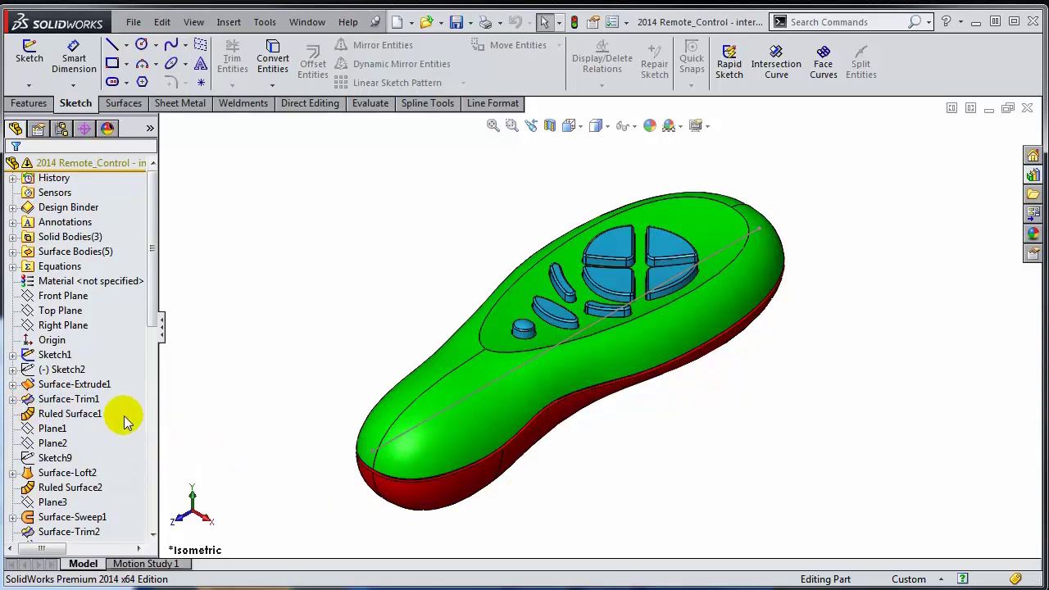
{"action": "left_click", "coordinate": [29, 400]}
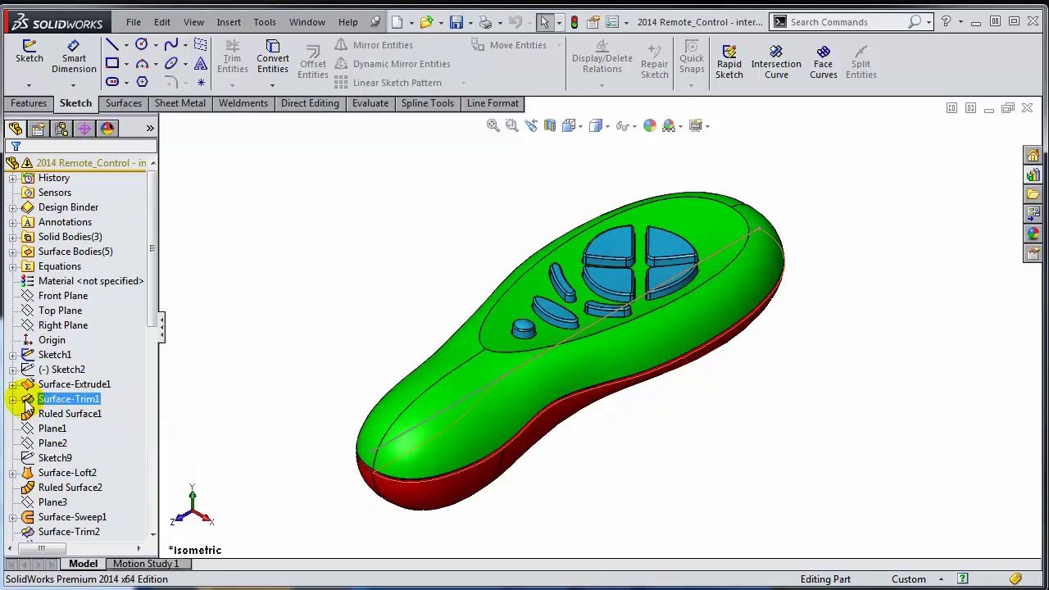
{"action": "left_click", "coordinate": [12, 399]}
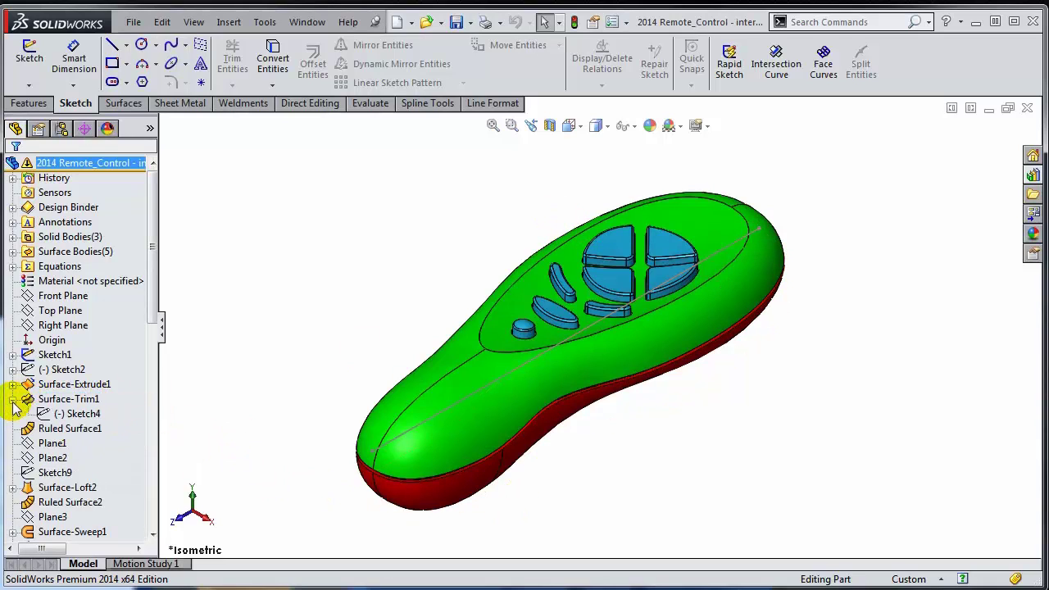
{"action": "left_click", "coordinate": [79, 415]}
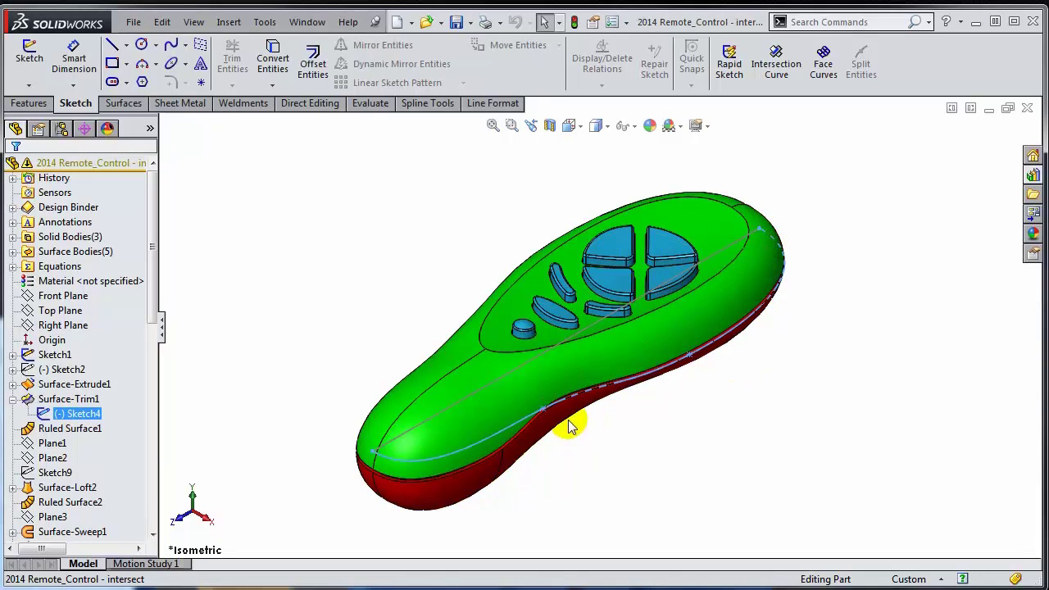
{"action": "right_click", "coordinate": [77, 414]}
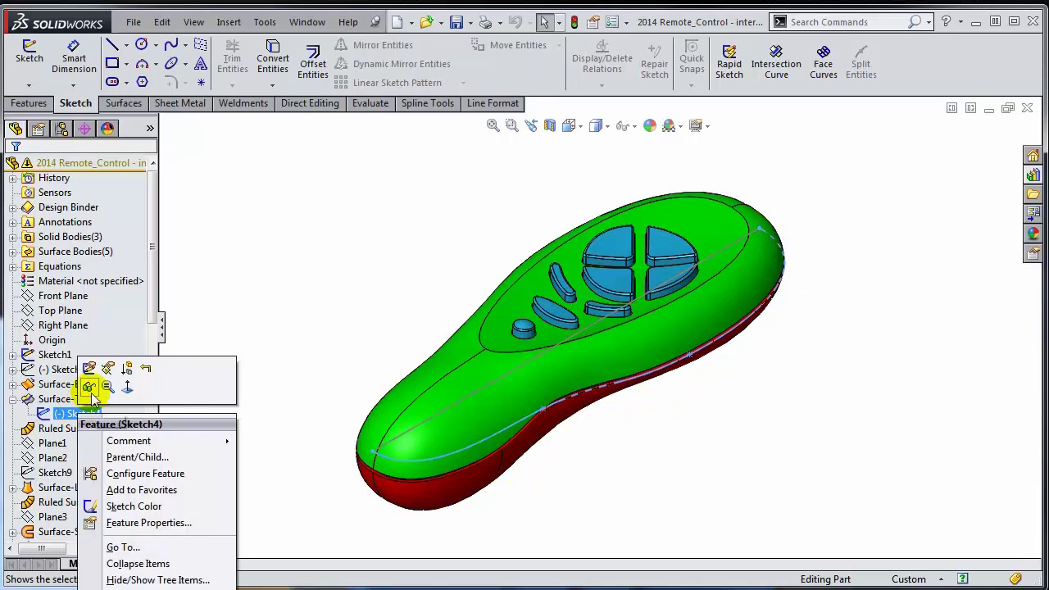
- Edit Sketch4 and view it Normal To the sketch plane
{"action": "left_click", "coordinate": [89, 370]}
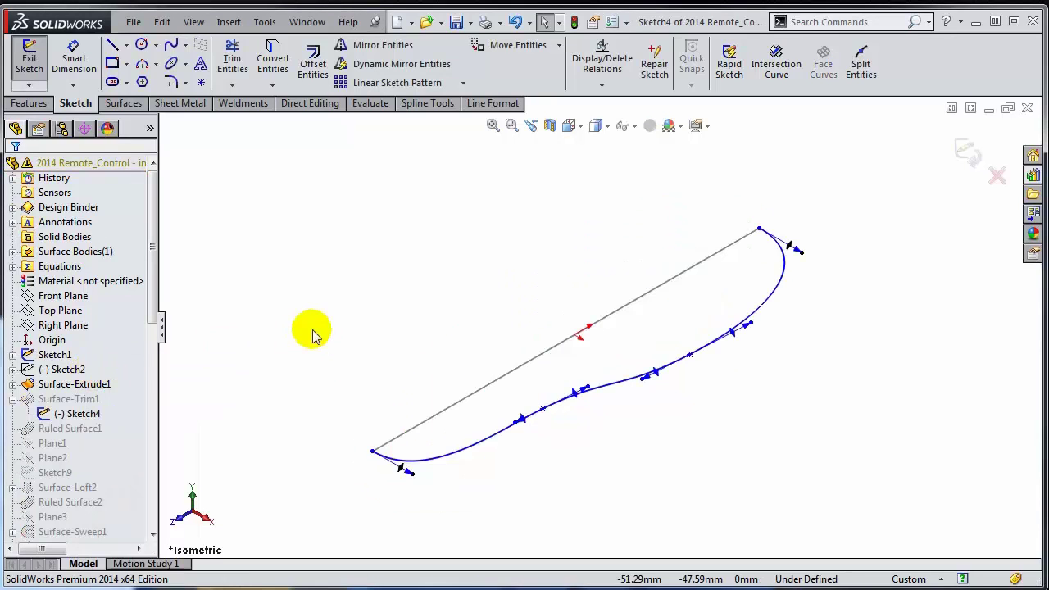
{"action": "key", "text": "space"}
{"action": "left_click", "coordinate": [620, 418]}
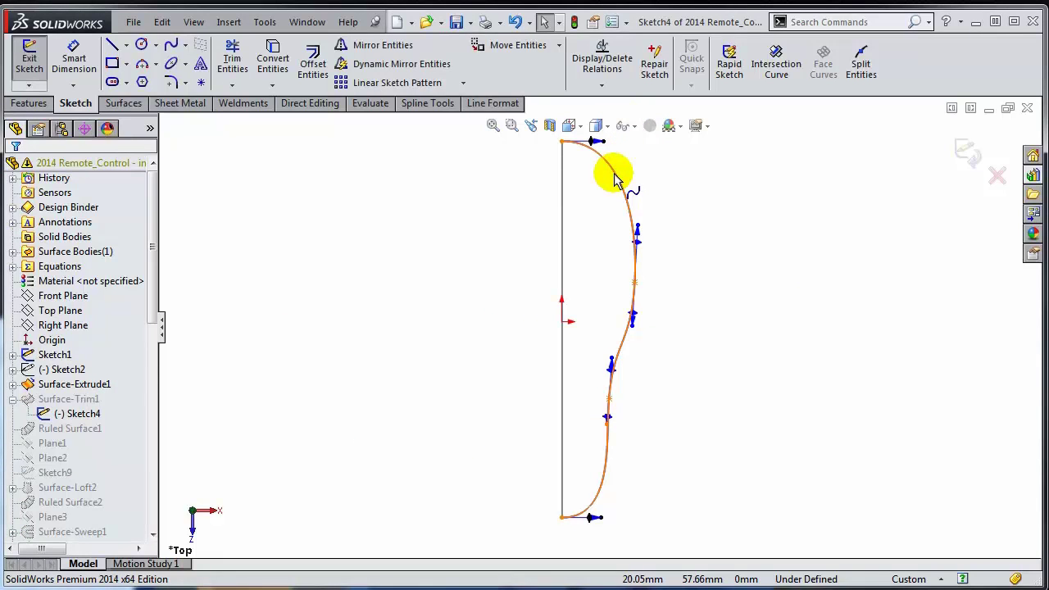
- Show the profile spline's curvature comb at scale 30, density 50, then turn it off
{"action": "left_click", "coordinate": [616, 179]}
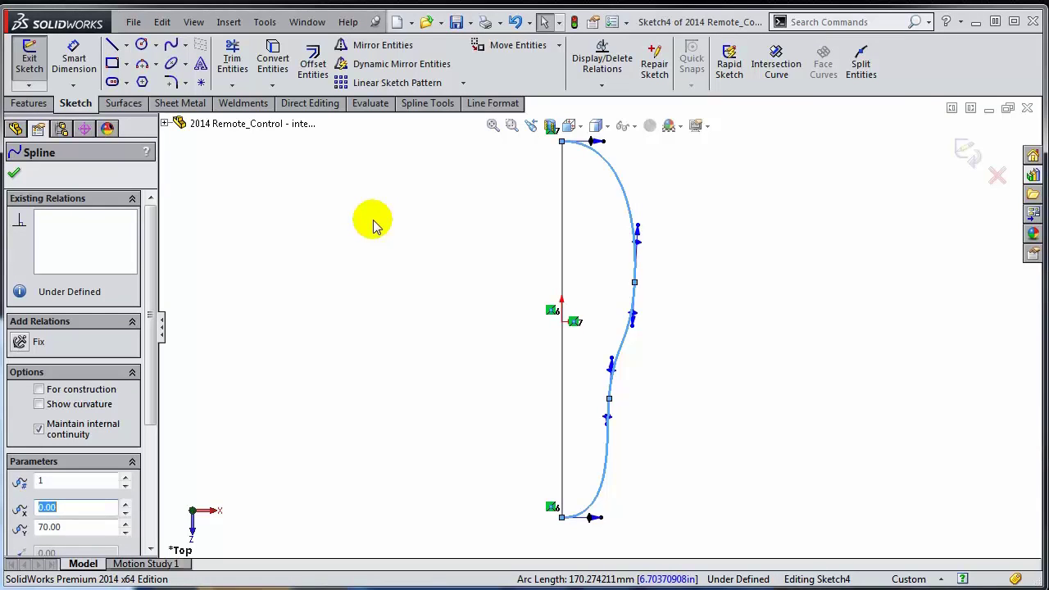
{"action": "left_click", "coordinate": [39, 404]}
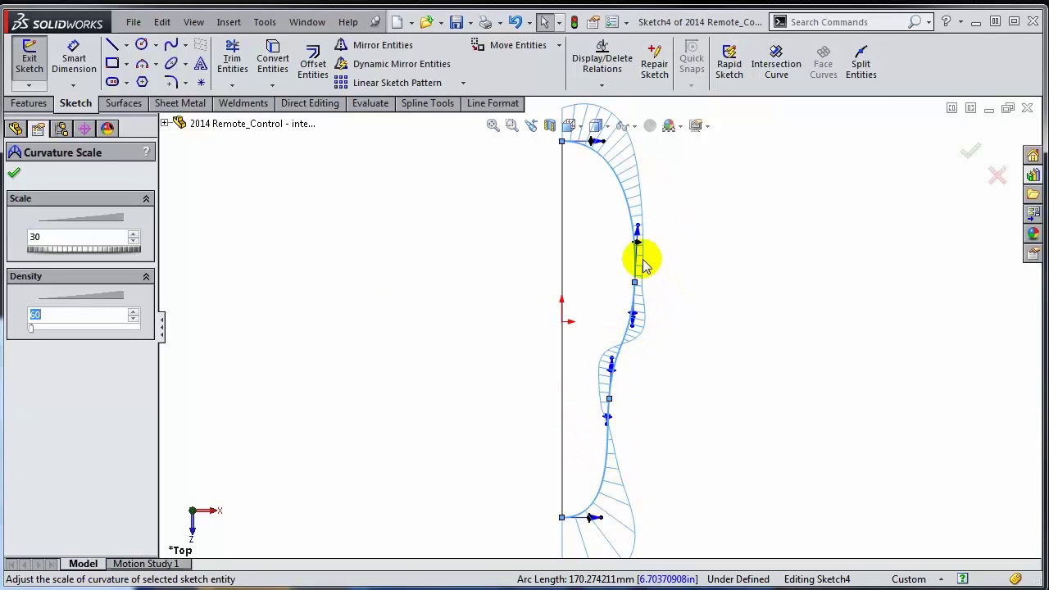
{"action": "left_click", "coordinate": [15, 175]}
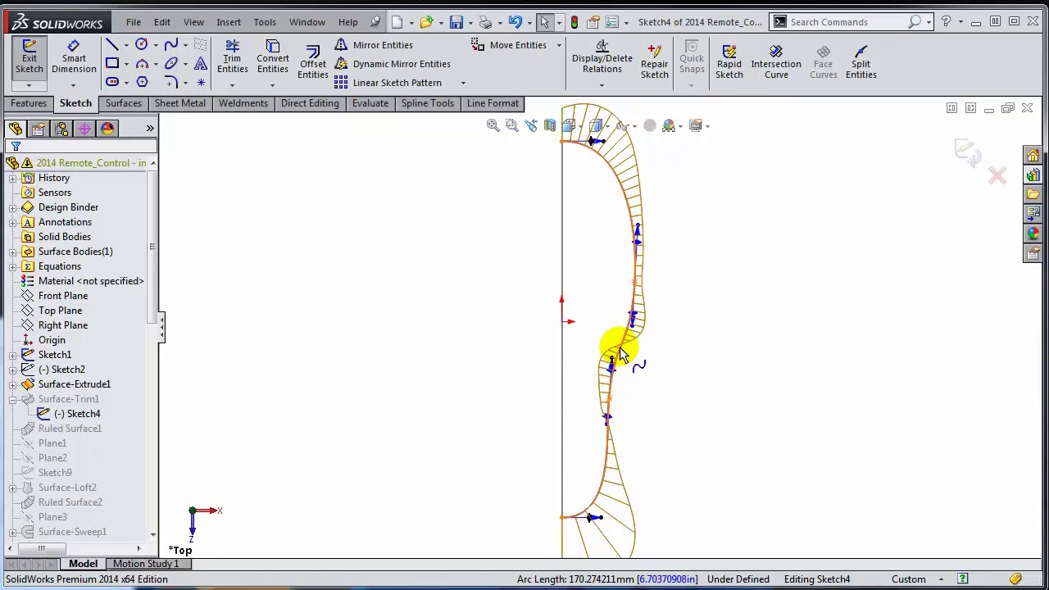
{"action": "left_click", "coordinate": [620, 354]}
{"action": "left_click", "coordinate": [64, 403]}
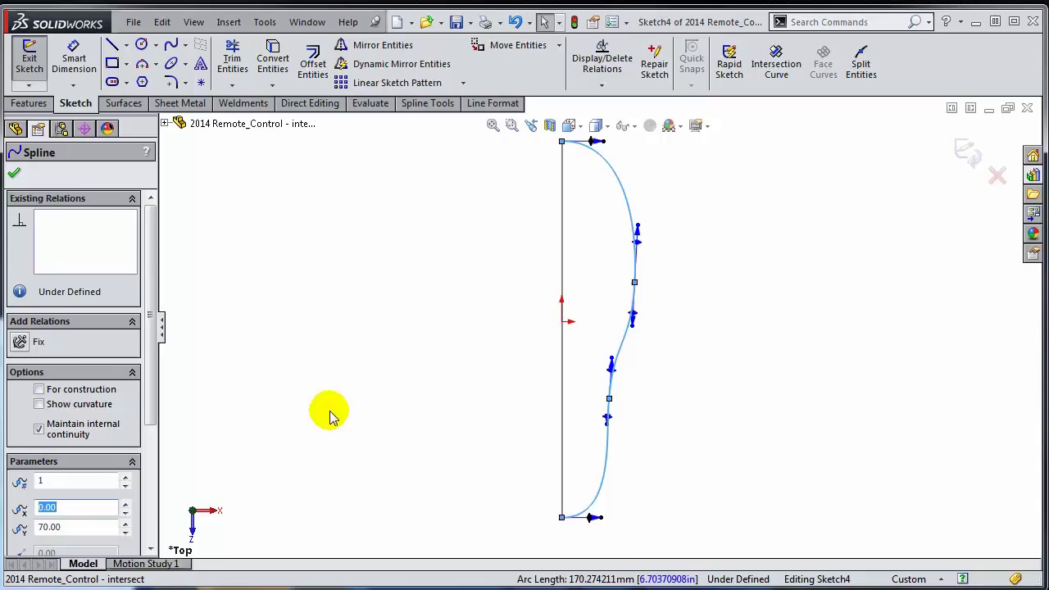
{"action": "key", "text": "Escape"}
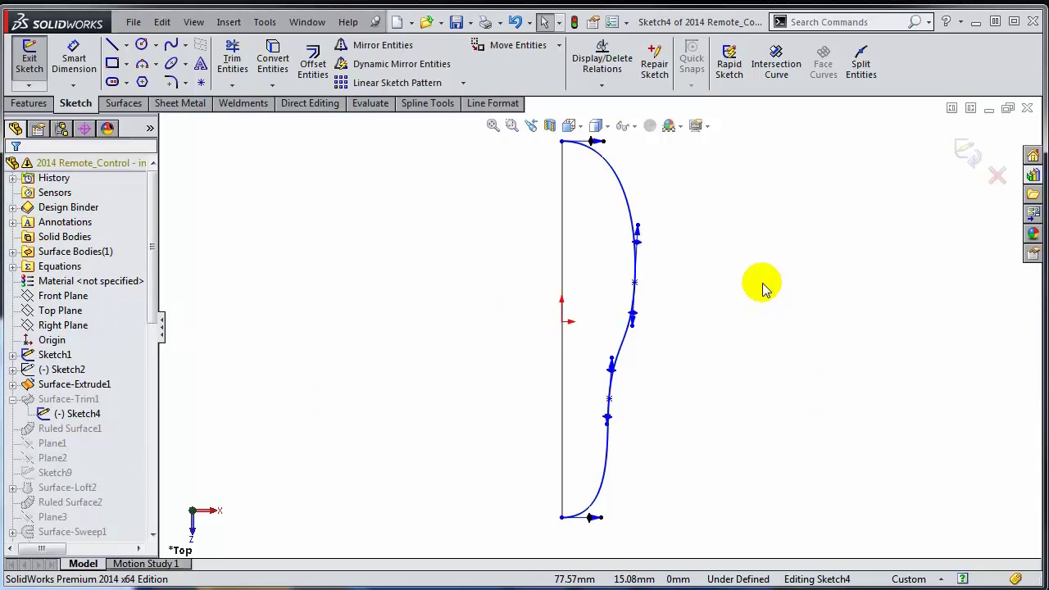
- Set the Sketch4 profile spline's line colour to red via Line Format
{"action": "left_click", "coordinate": [620, 191]}
{"action": "left_click", "coordinate": [493, 103]}
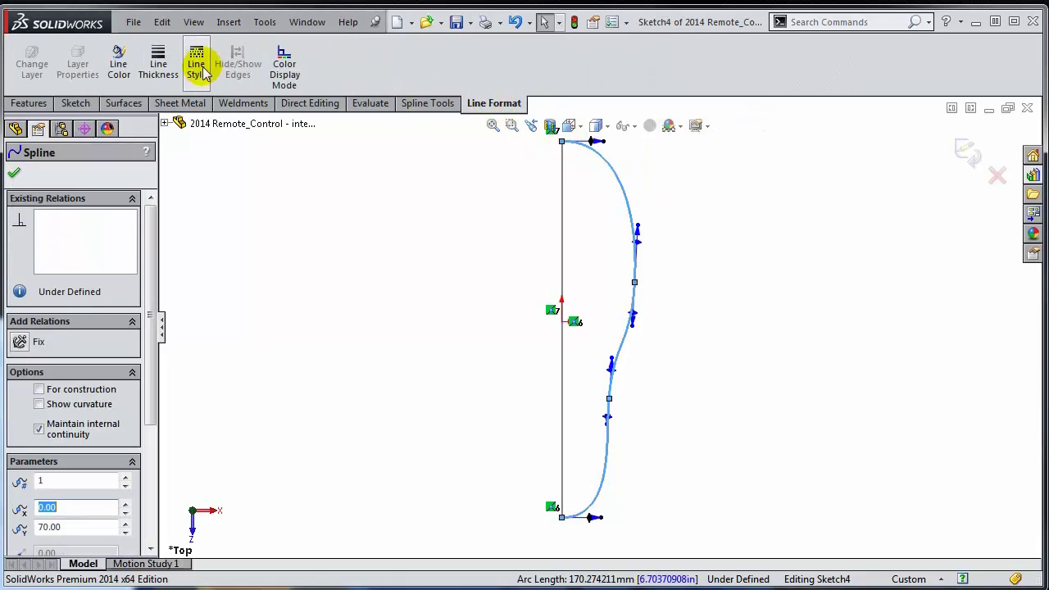
{"action": "left_click", "coordinate": [118, 70]}
{"action": "left_click", "coordinate": [447, 215]}
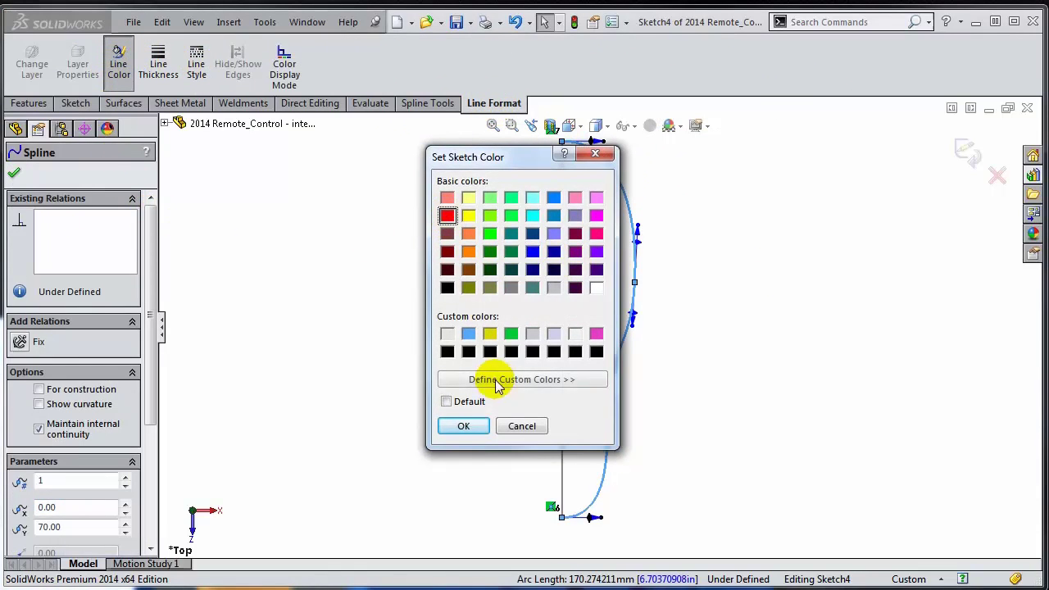
{"action": "left_click", "coordinate": [464, 425]}
{"action": "left_click", "coordinate": [15, 172]}
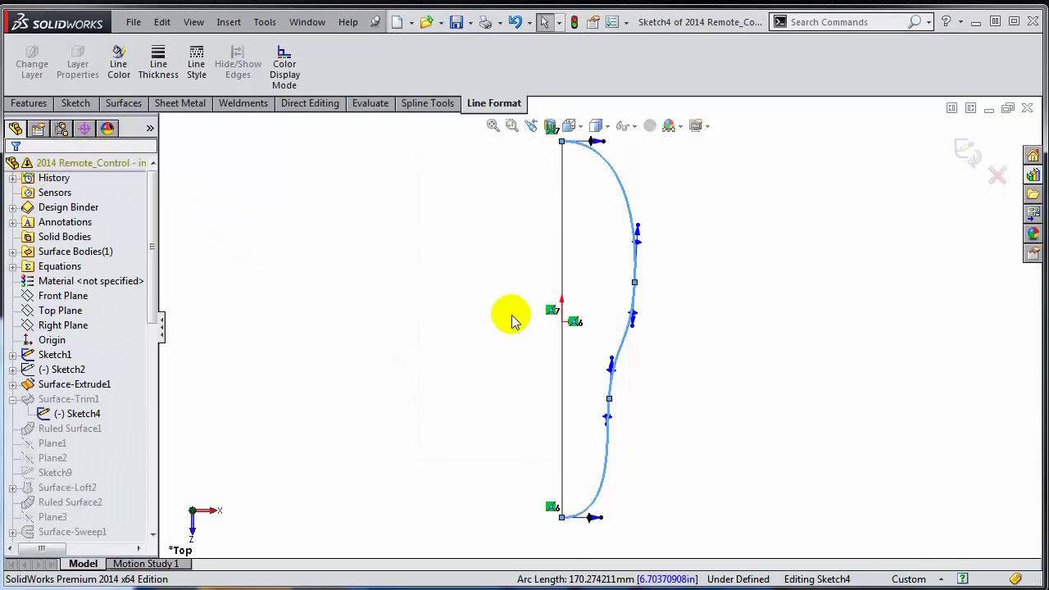
{"action": "left_click", "coordinate": [511, 320]}
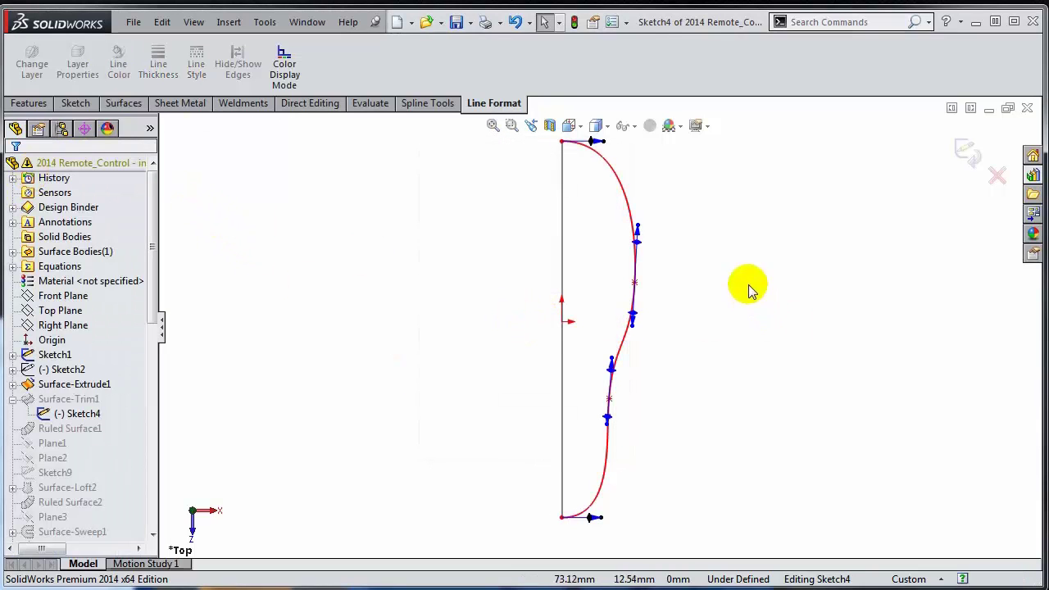
- Draw a seven-point style spline from the profile's top endpoint down to its bottom endpoint
{"action": "left_click", "coordinate": [82, 107]}
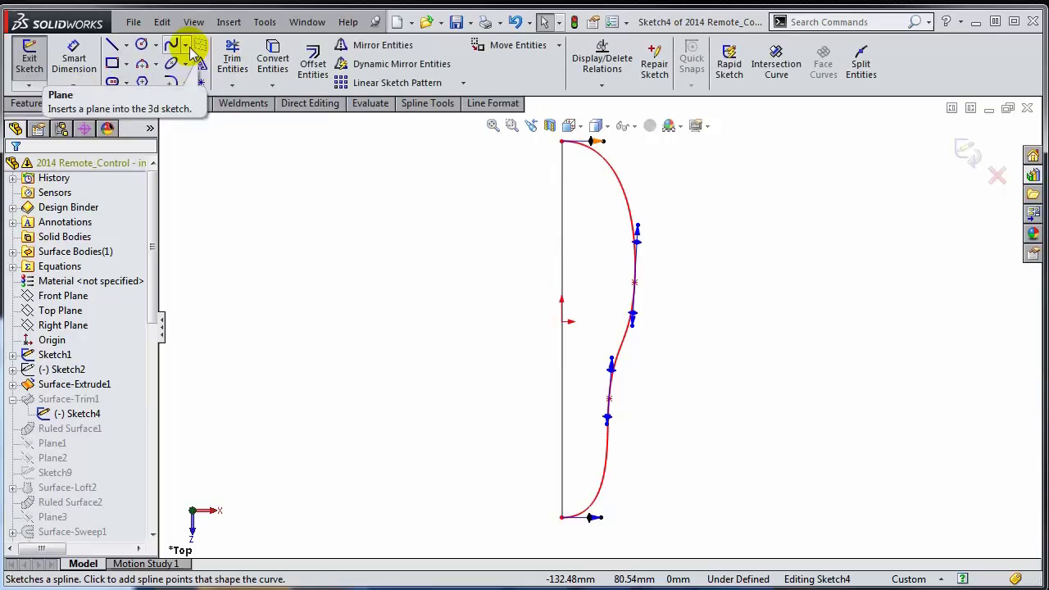
{"action": "left_click", "coordinate": [186, 46]}
{"action": "left_click", "coordinate": [180, 82]}
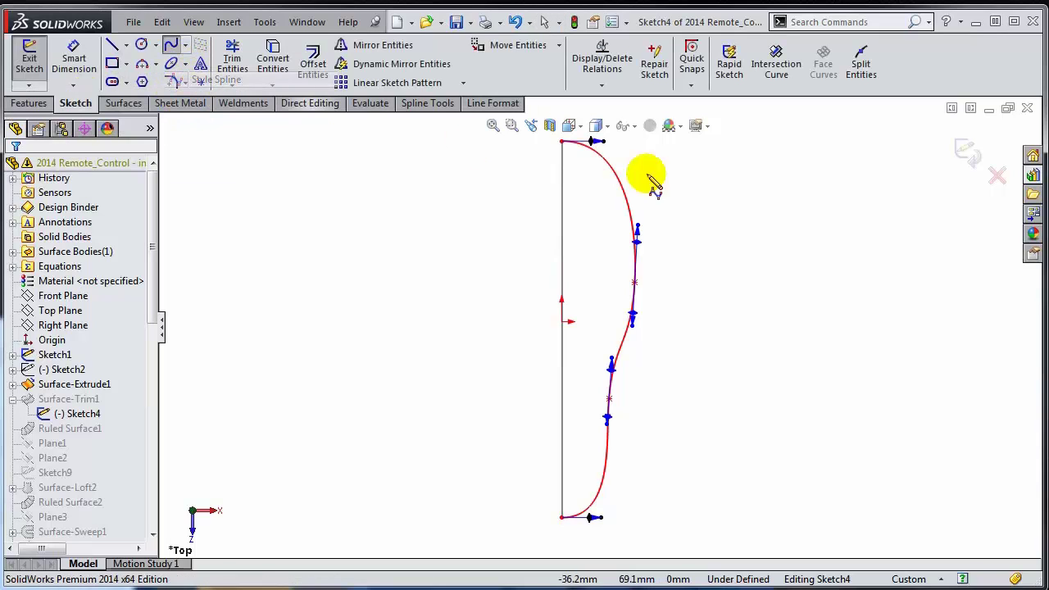
{"action": "left_click", "coordinate": [562, 142]}
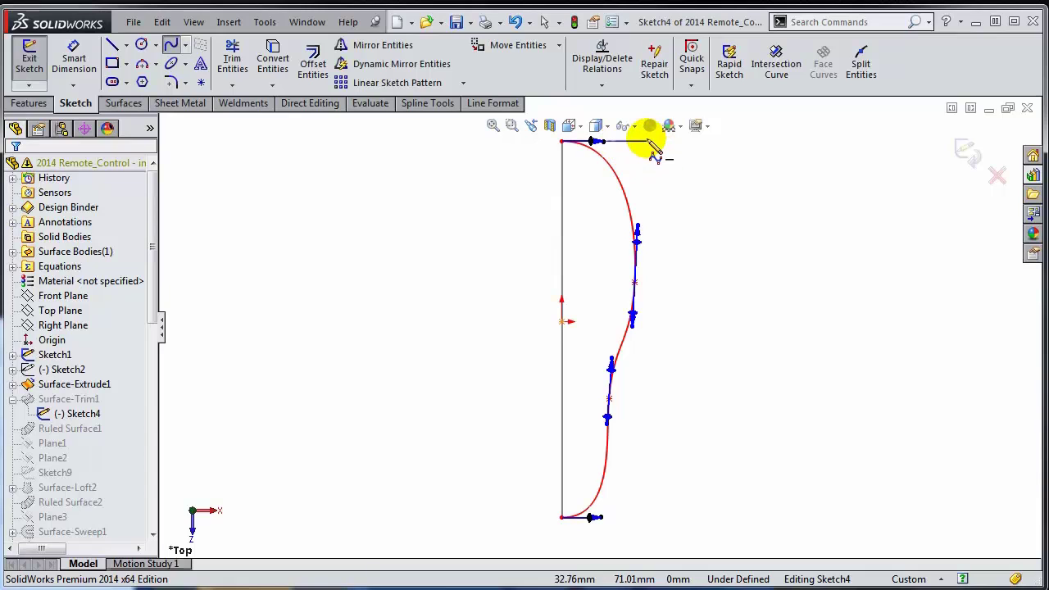
{"action": "left_click", "coordinate": [647, 141]}
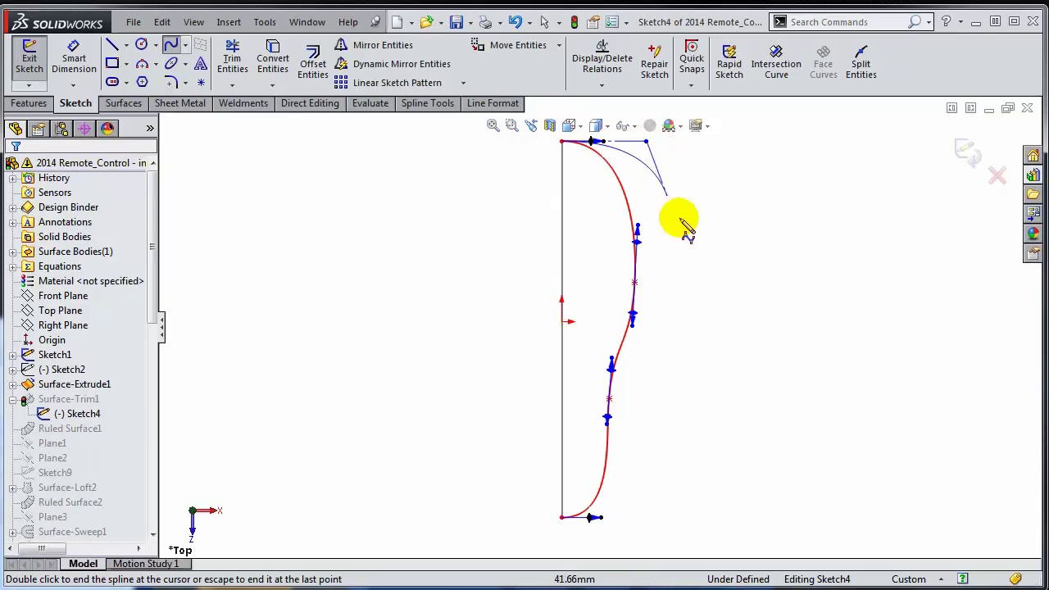
{"action": "left_click", "coordinate": [653, 341]}
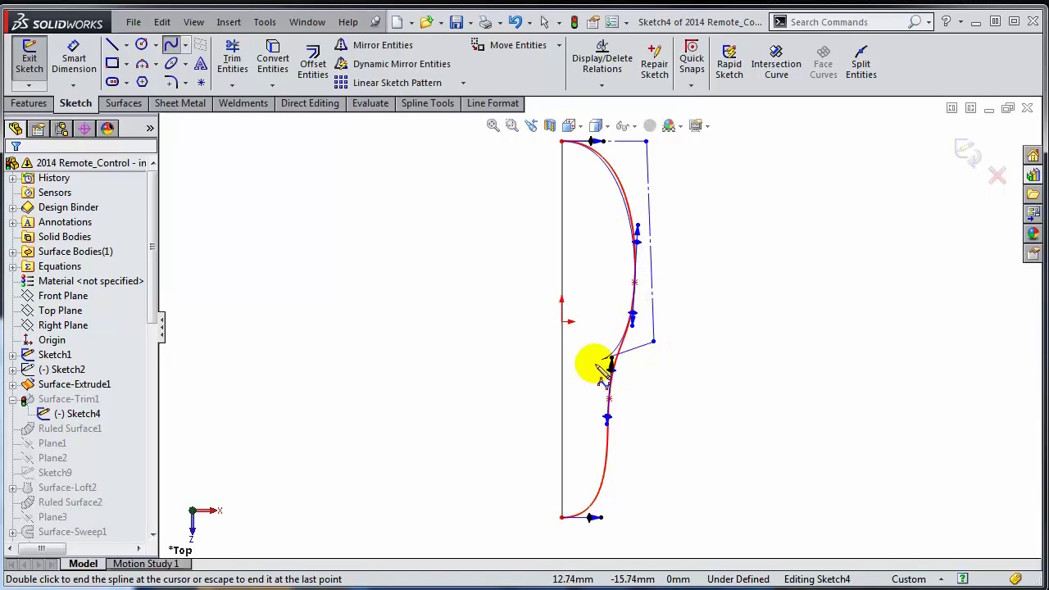
{"action": "left_click", "coordinate": [597, 364]}
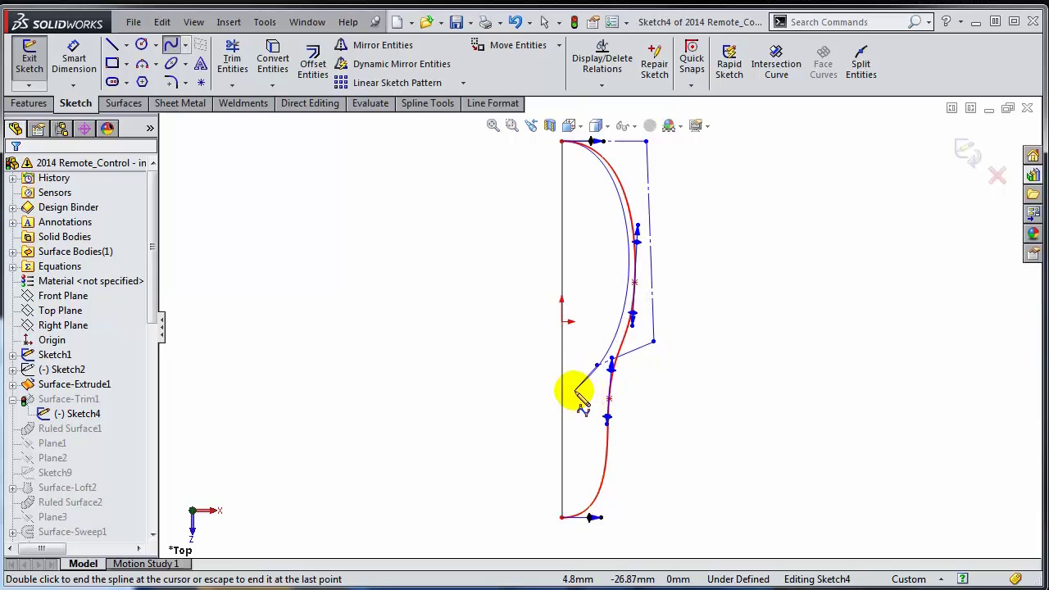
{"action": "left_click", "coordinate": [574, 390]}
{"action": "left_click", "coordinate": [639, 460]}
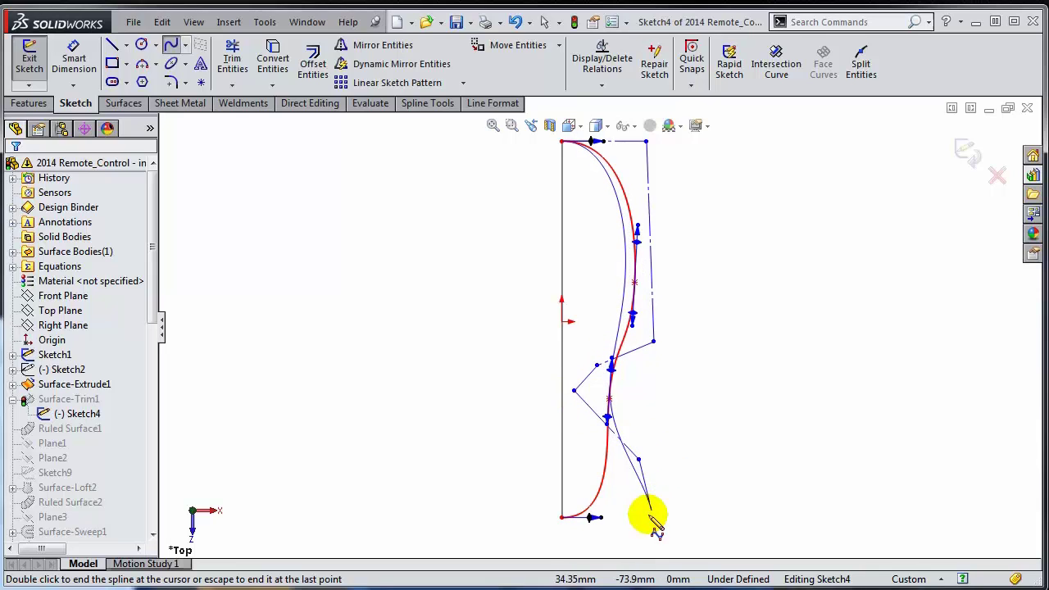
{"action": "left_click", "coordinate": [646, 513]}
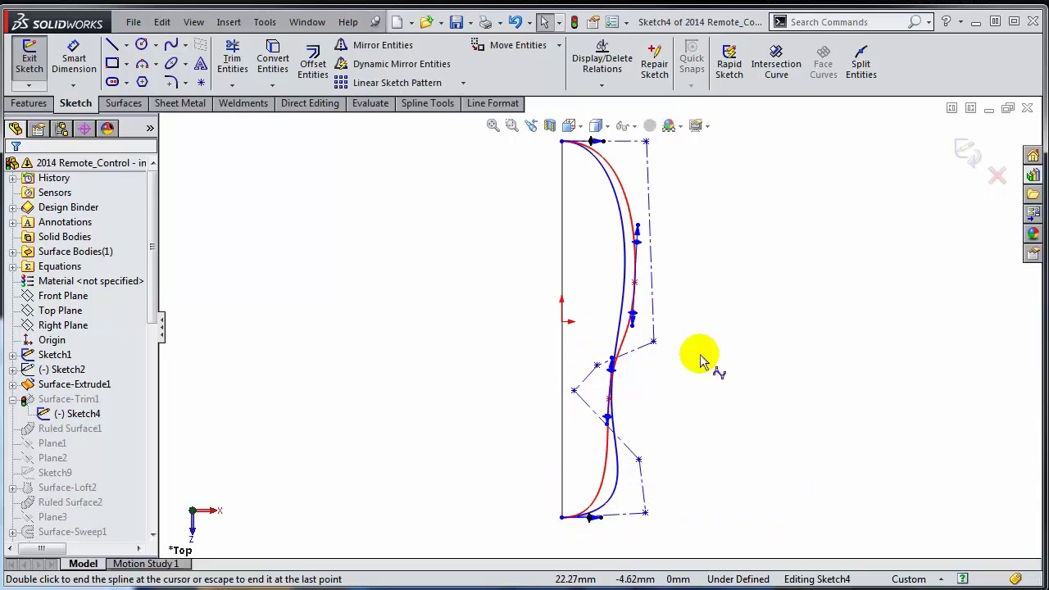
- Finish the style spline and drag its control vertices to follow the old curve, one onto the vertical axis
{"action": "scroll", "coordinate": [668, 492], "scroll_direction": "down", "scroll_amount": 2}
{"action": "double_click", "coordinate": [627, 521]}
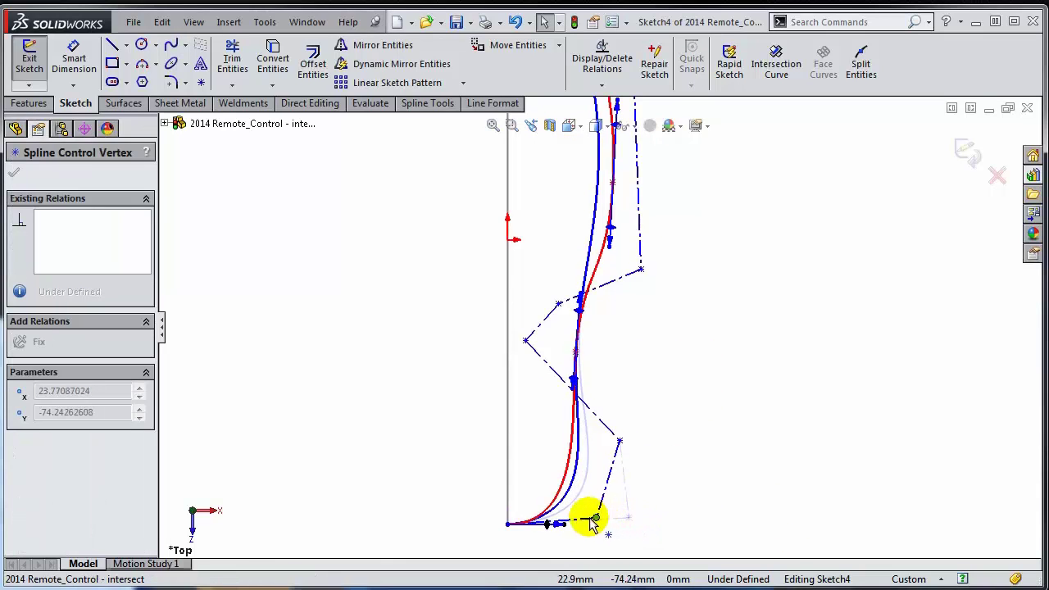
{"action": "key", "text": "f"}
{"action": "scroll", "coordinate": [644, 144], "scroll_direction": "down", "scroll_amount": 4}
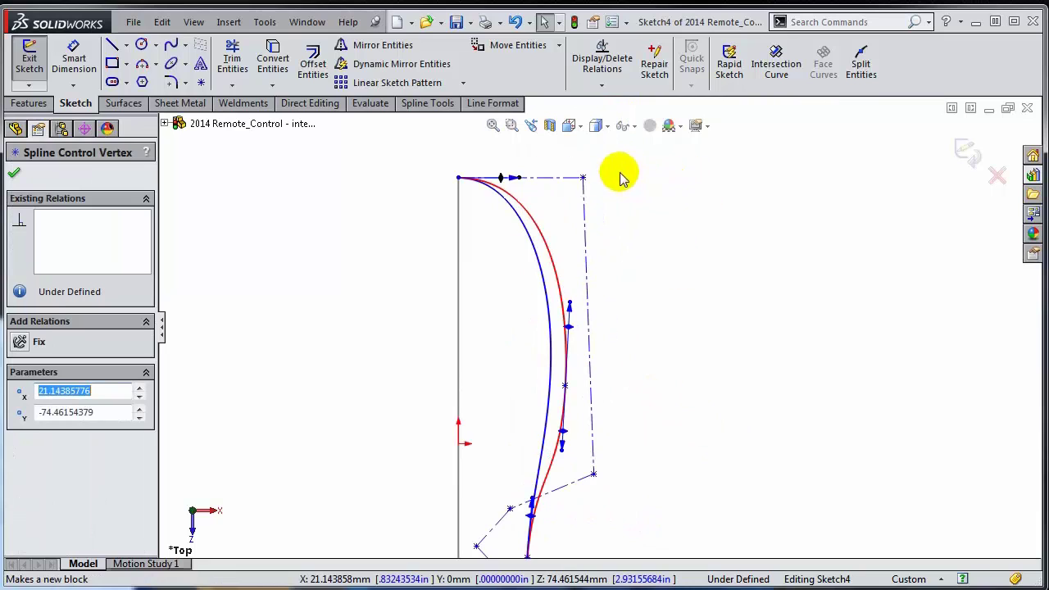
{"action": "left_click_drag", "start_coordinate": [581, 180], "coordinate": [617, 177]}
{"action": "mouse_move", "coordinate": [594, 476]}
{"action": "left_mouse_down"}
{"action": "mouse_move", "coordinate": [610, 465]}
{"action": "mouse_move", "coordinate": [602, 493]}
{"action": "mouse_move", "coordinate": [505, 510]}
{"action": "mouse_move", "coordinate": [522, 467]}
{"action": "mouse_move", "coordinate": [534, 468]}
{"action": "left_mouse_up"}
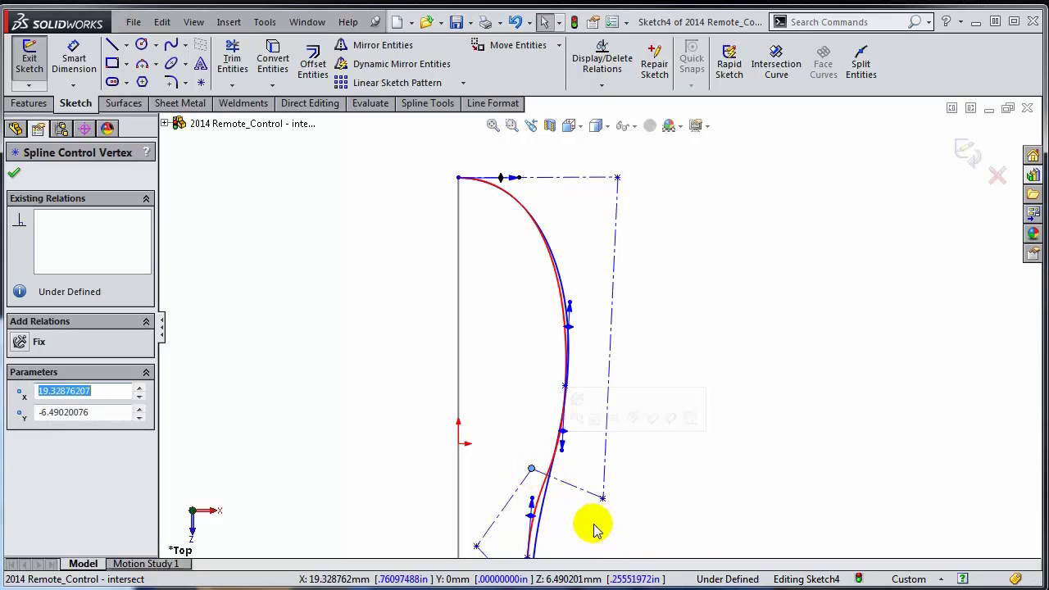
{"action": "scroll", "coordinate": [573, 480], "scroll_direction": "down", "scroll_amount": 4}
{"action": "left_click_drag", "start_coordinate": [496, 402], "coordinate": [476, 386]}
{"action": "scroll", "coordinate": [622, 488], "scroll_direction": "up", "scroll_amount": 2}
{"action": "scroll", "coordinate": [611, 450], "scroll_direction": "down", "scroll_amount": 3}
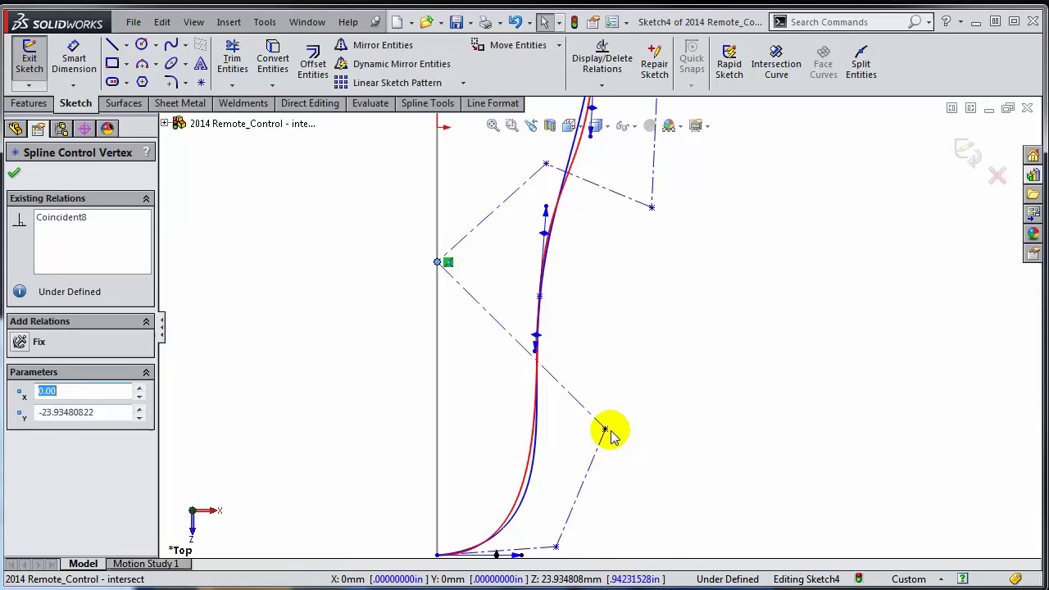
{"action": "left_click", "coordinate": [604, 430]}
{"action": "mouse_move", "coordinate": [603, 431]}
{"action": "left_mouse_down"}
{"action": "mouse_move", "coordinate": [585, 434]}
{"action": "mouse_move", "coordinate": [597, 434]}
{"action": "left_mouse_up"}
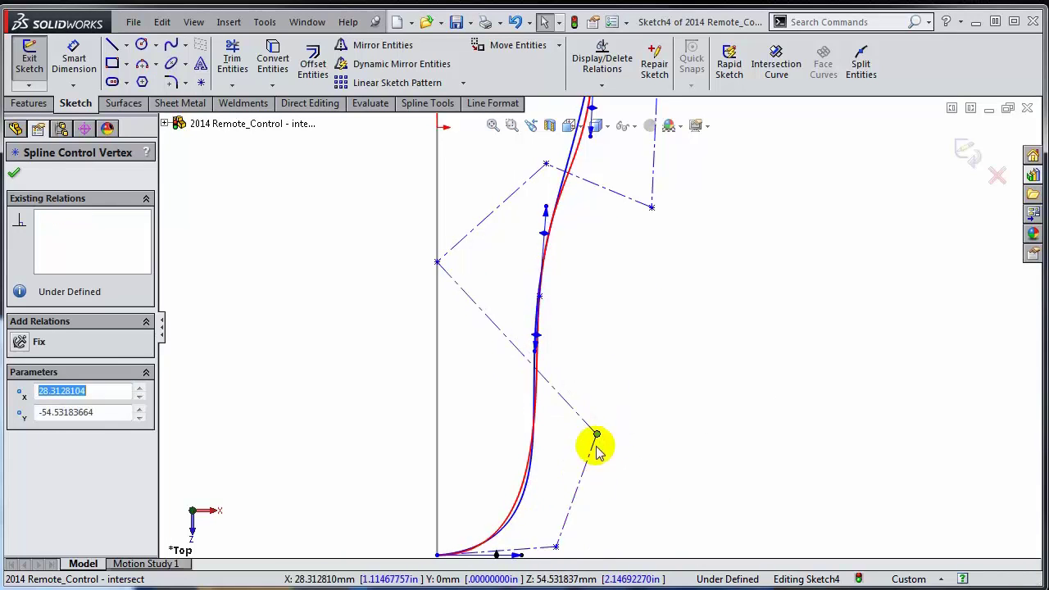
- Make the bottom control polygon line horizontal and nudge a bottom vertex left
{"action": "left_click", "coordinate": [538, 554]}
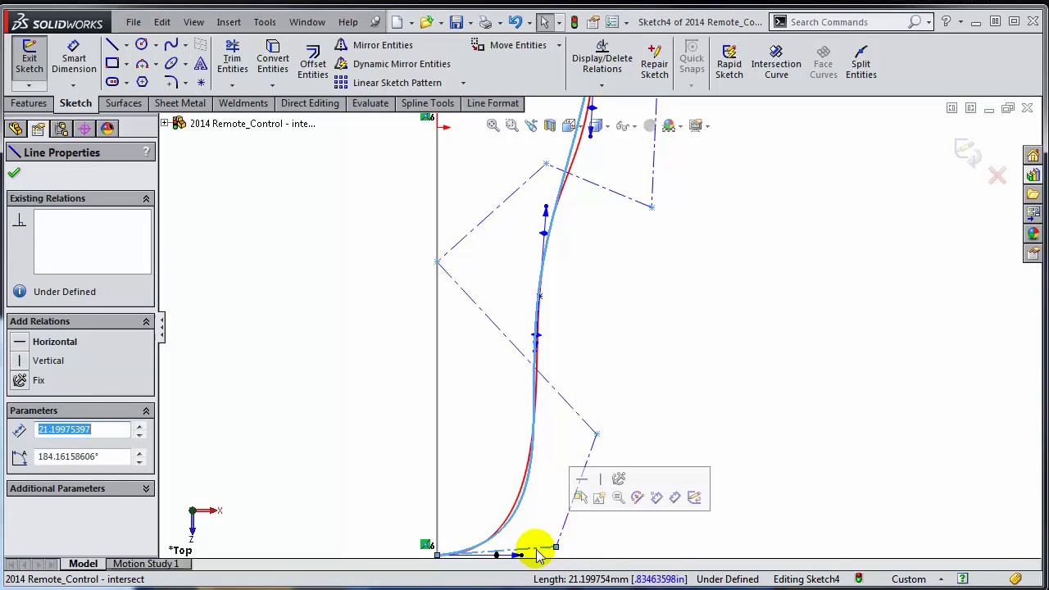
{"action": "left_click", "coordinate": [581, 487]}
{"action": "scroll", "coordinate": [574, 169], "scroll_direction": "up", "scroll_amount": 5}
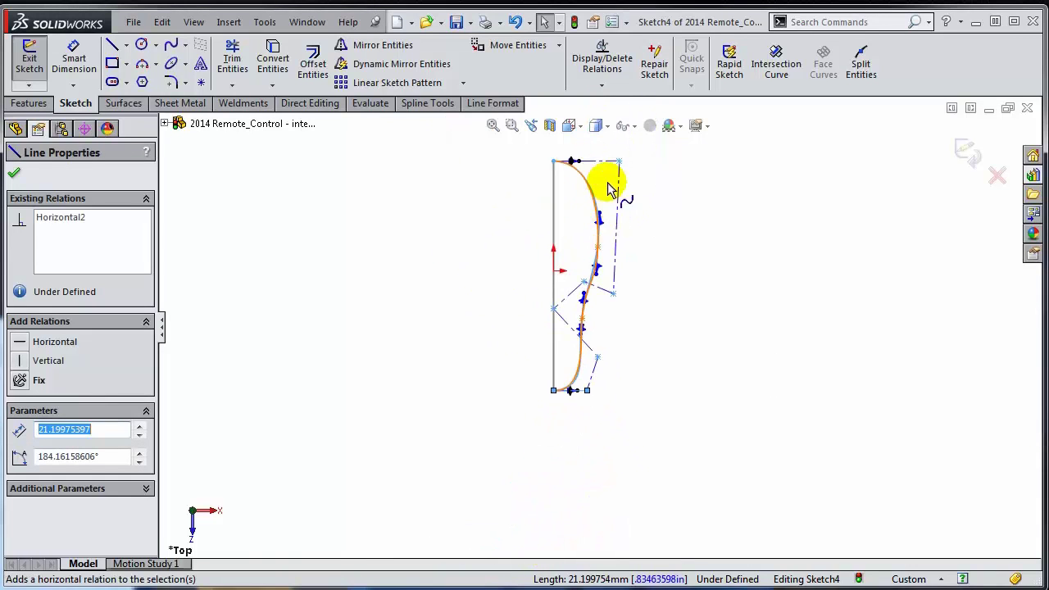
{"action": "scroll", "coordinate": [589, 385], "scroll_direction": "down", "scroll_amount": 5}
{"action": "mouse_move", "coordinate": [598, 402]}
{"action": "left_mouse_down"}
{"action": "mouse_move", "coordinate": [583, 407]}
{"action": "mouse_move", "coordinate": [593, 407]}
{"action": "left_mouse_up"}
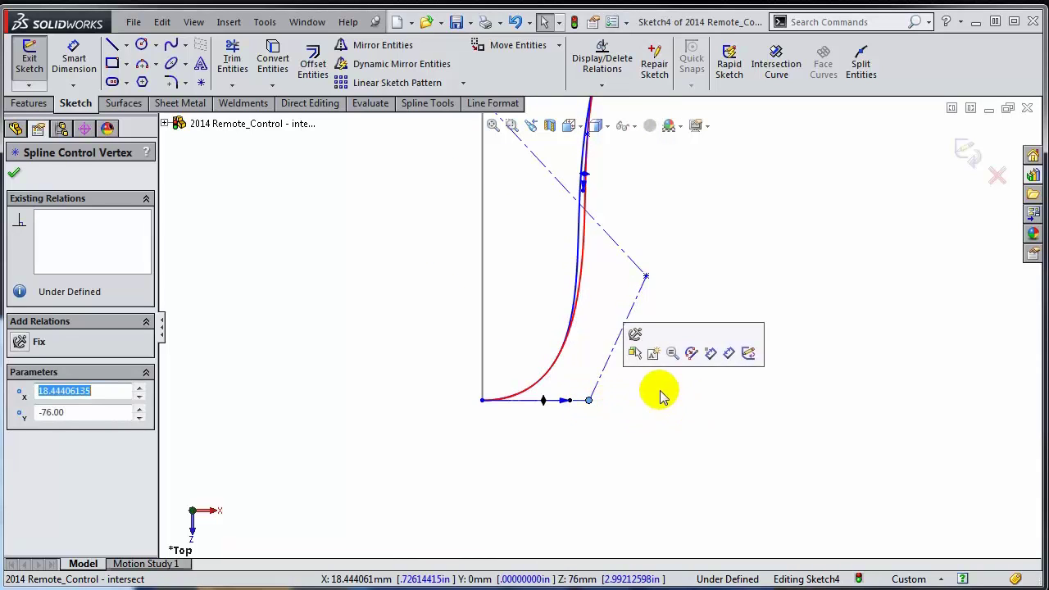
{"action": "scroll", "coordinate": [643, 246], "scroll_direction": "up", "scroll_amount": 5}
{"action": "scroll", "coordinate": [599, 221], "scroll_direction": "down", "scroll_amount": 2}
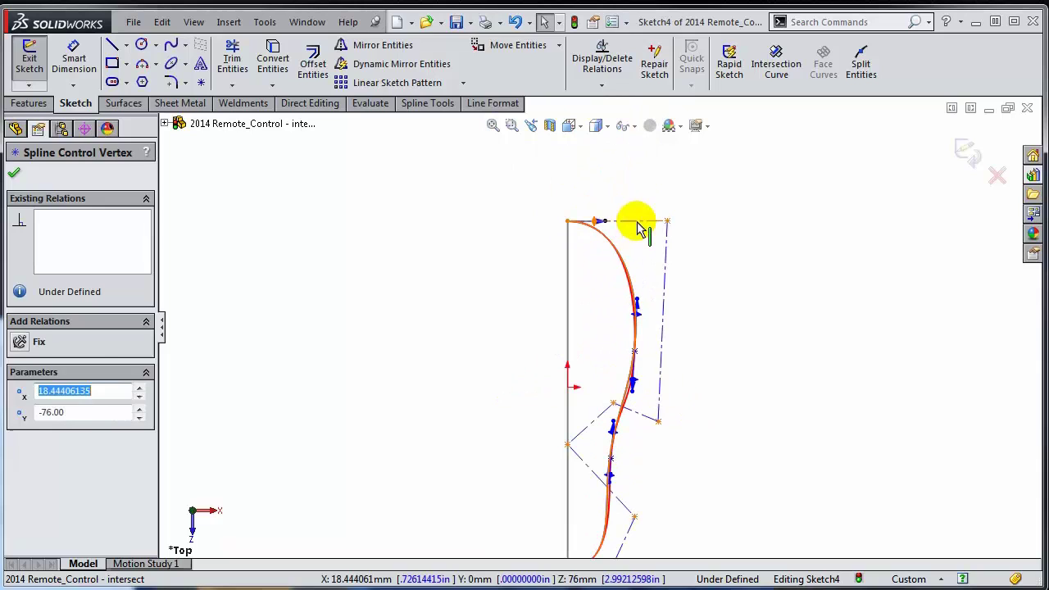
- Add Horizontal relations to both the top and bottom control polygon lines
{"action": "left_click", "coordinate": [632, 218]}
{"action": "left_click", "coordinate": [16, 343]}
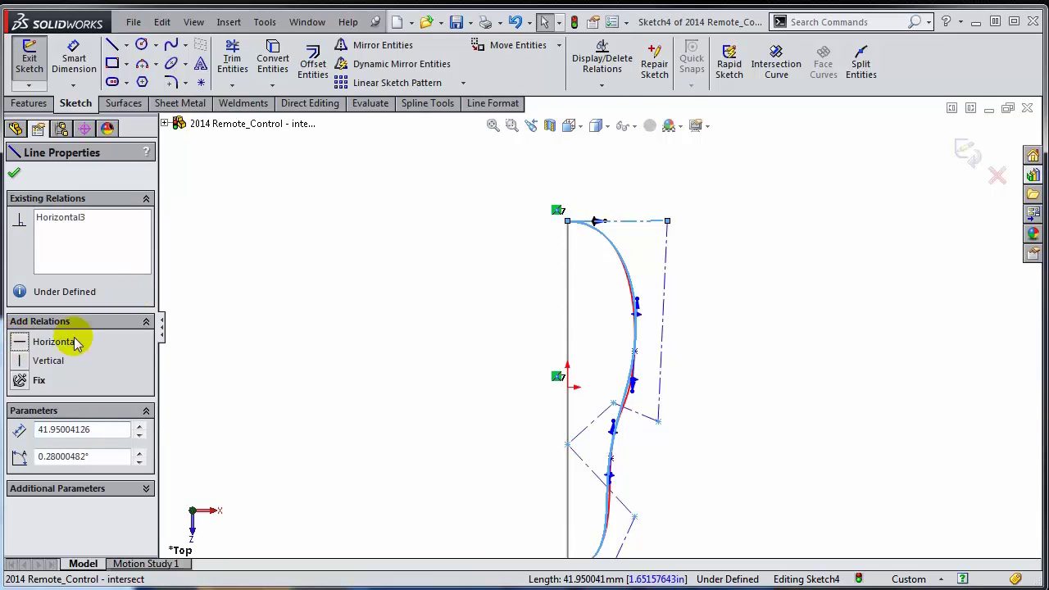
{"action": "left_click", "coordinate": [497, 429]}
{"action": "scroll", "coordinate": [541, 463], "scroll_direction": "up", "scroll_amount": 3}
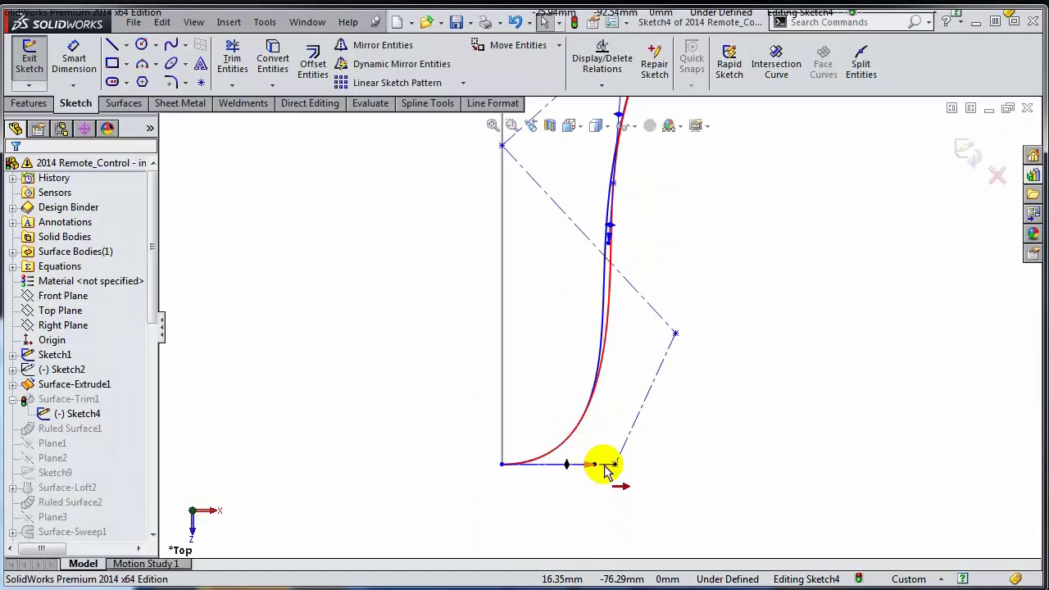
{"action": "left_click", "coordinate": [605, 464]}
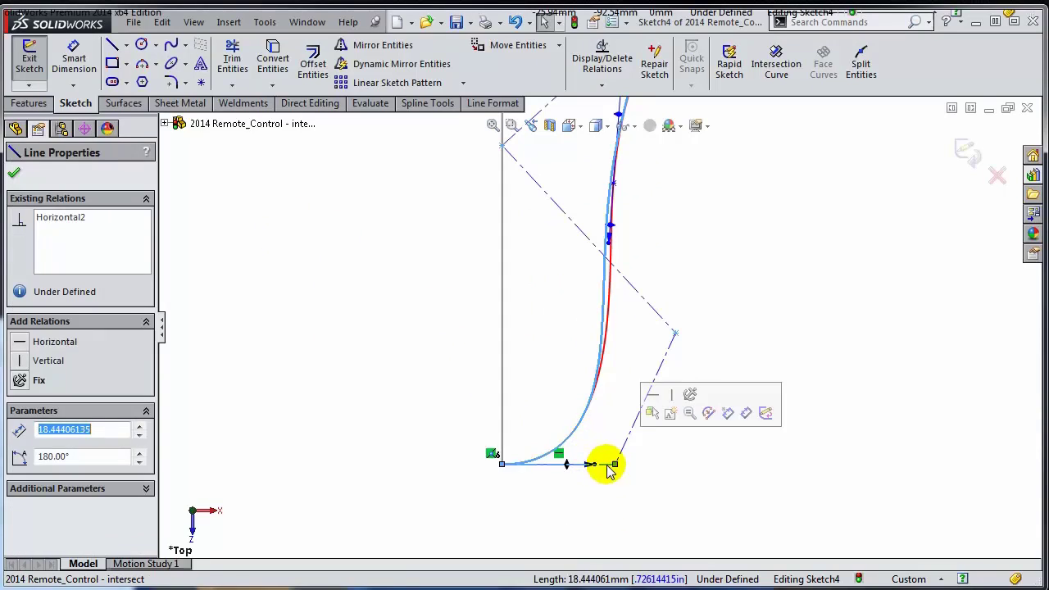
{"action": "left_click", "coordinate": [19, 342]}
{"action": "left_click", "coordinate": [398, 405]}
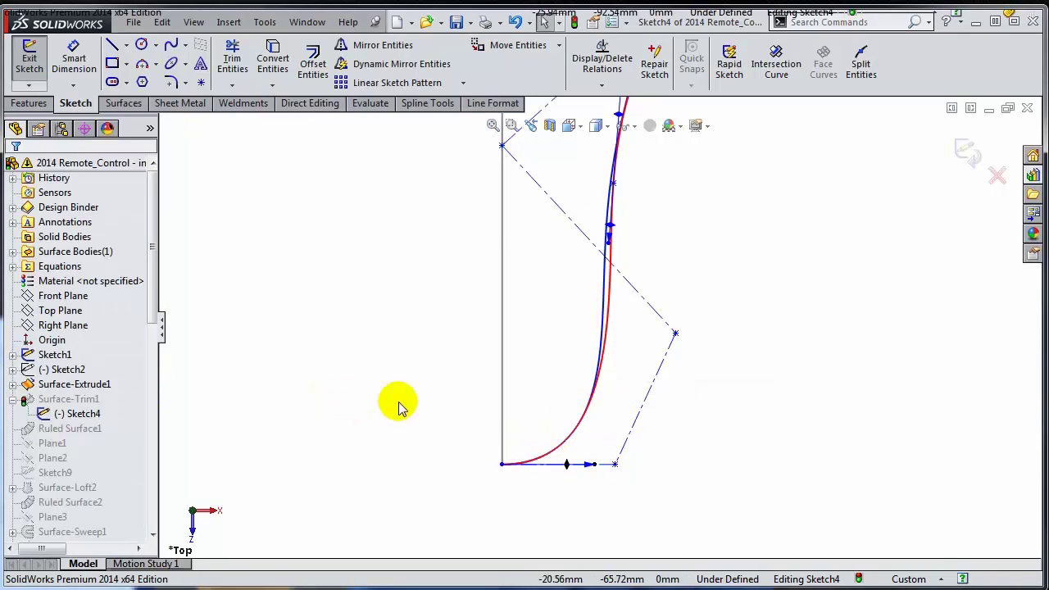
{"action": "scroll", "coordinate": [809, 237], "scroll_direction": "up", "scroll_amount": 3}
{"action": "scroll", "coordinate": [631, 262], "scroll_direction": "down", "scroll_amount": 2}
{"action": "scroll", "coordinate": [632, 157], "scroll_direction": "down", "scroll_amount": 2}
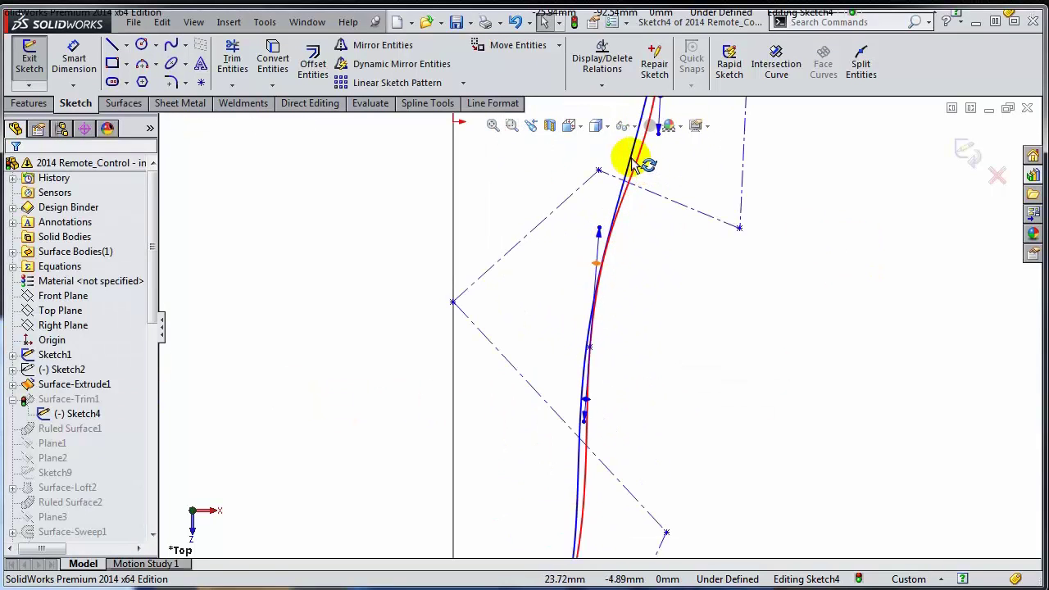
{"action": "scroll", "coordinate": [632, 154], "scroll_direction": "up", "scroll_amount": 2}
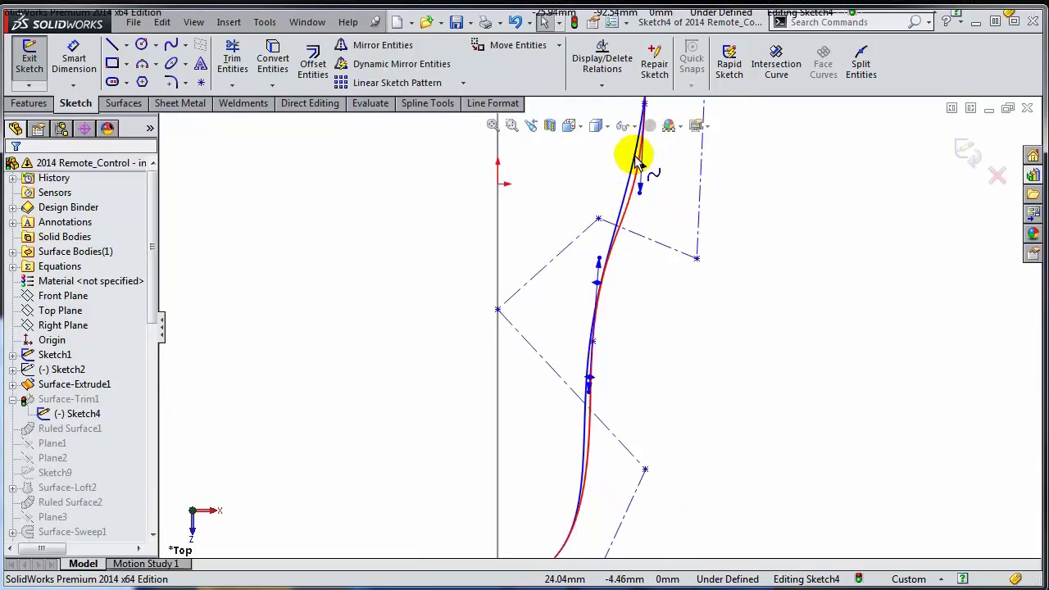
{"action": "scroll", "coordinate": [622, 196], "scroll_direction": "down", "scroll_amount": 2}
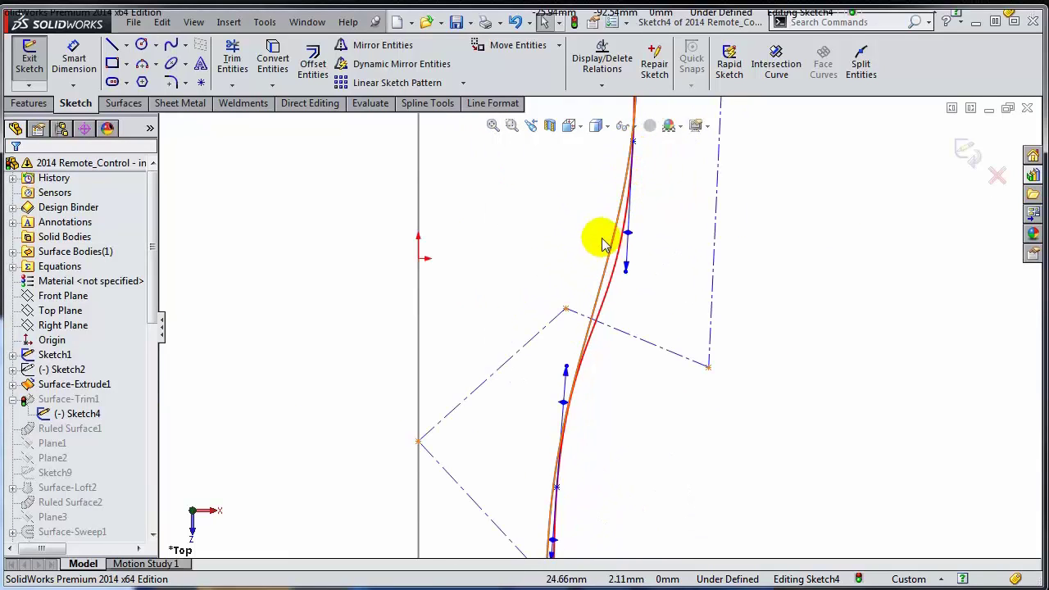
- Delete Spline1 using Replace Entity with Style Spline2, then zoom to fit the sketch
{"action": "left_click", "coordinate": [612, 294]}
{"action": "key", "text": "Delete"}
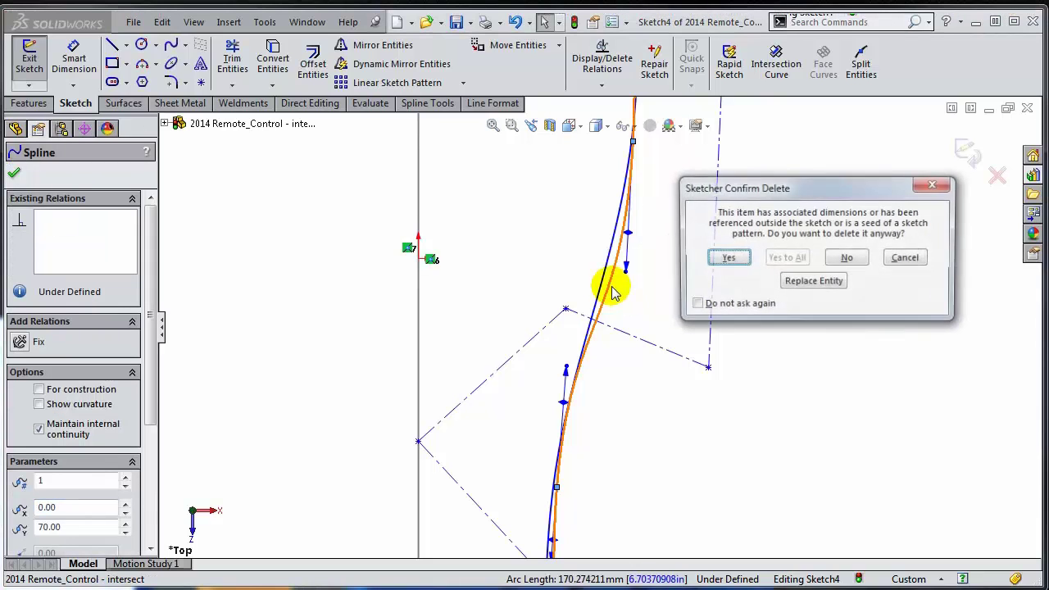
{"action": "left_click", "coordinate": [815, 286]}
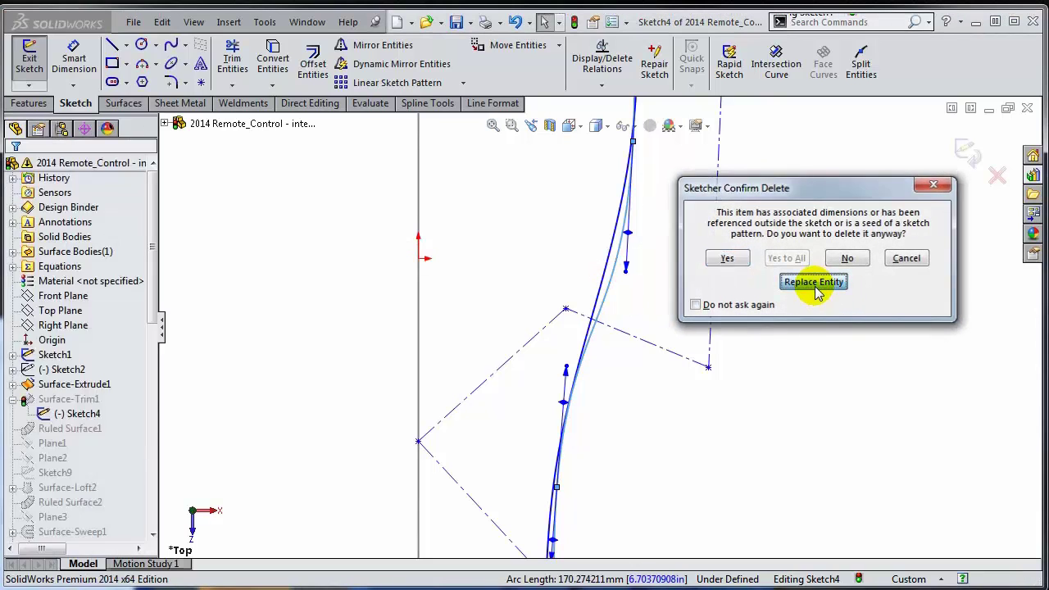
{"action": "left_click", "coordinate": [40, 354]}
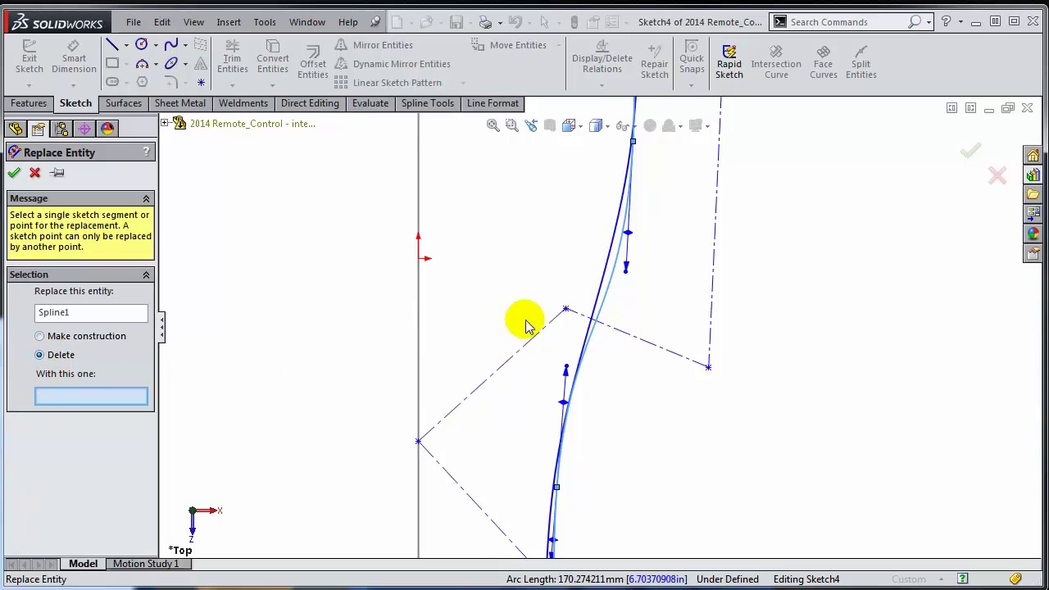
{"action": "left_click", "coordinate": [602, 279]}
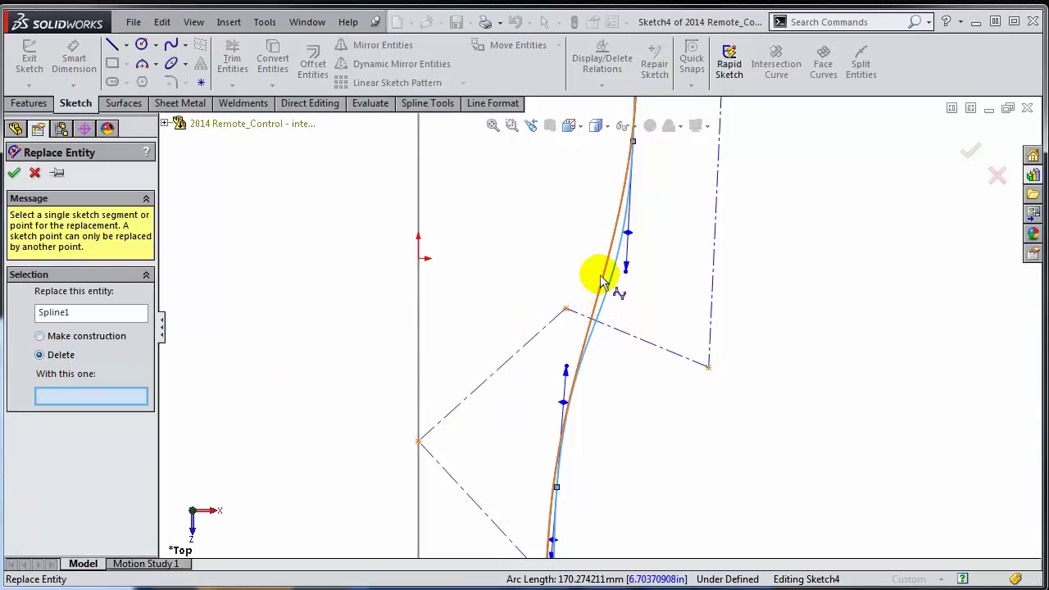
{"action": "left_click", "coordinate": [14, 172]}
{"action": "key", "text": "z"}
{"action": "scroll", "coordinate": [568, 246], "scroll_direction": "up", "scroll_amount": 2}
{"action": "scroll", "coordinate": [578, 216], "scroll_direction": "down", "scroll_amount": 8}
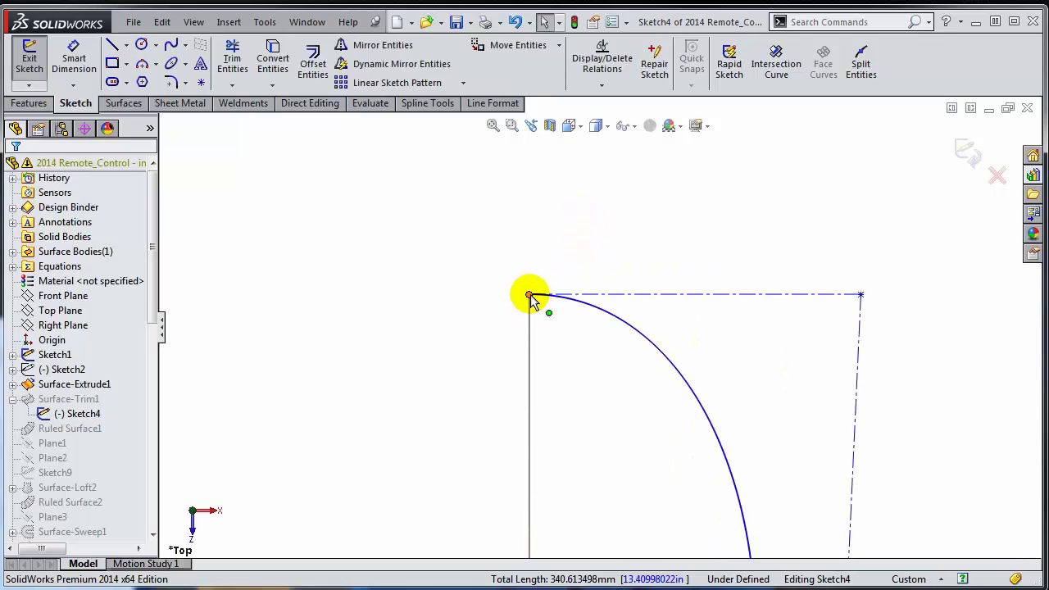
- Make Style Spline2's top and bottom endpoints coincident with the vertical line's ends at Y 70 and Y -76
{"action": "left_click", "coordinate": [529, 296]}
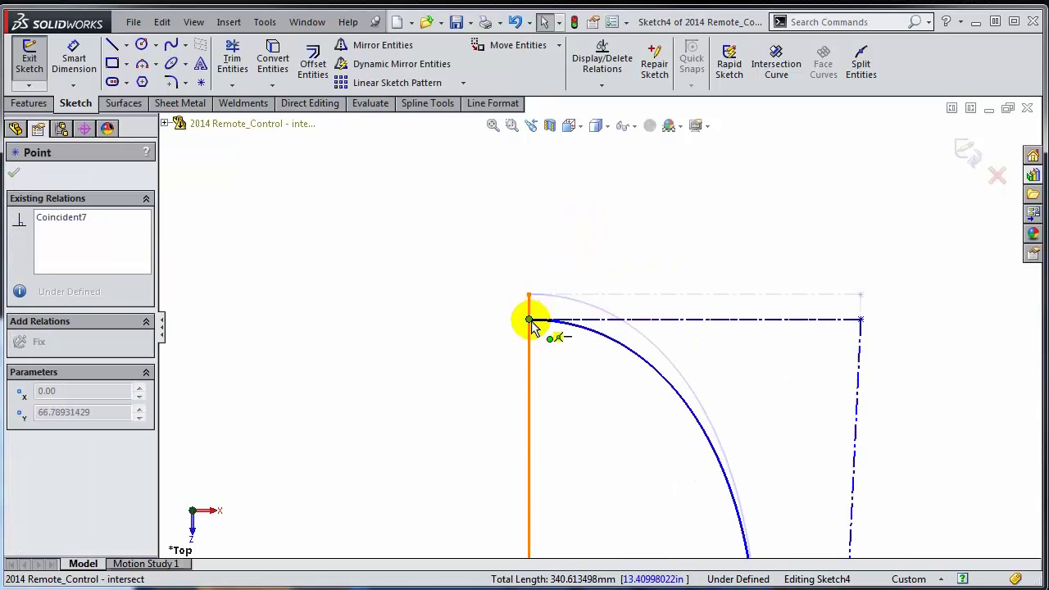
{"action": "scroll", "coordinate": [533, 297], "scroll_direction": "up", "scroll_amount": 8}
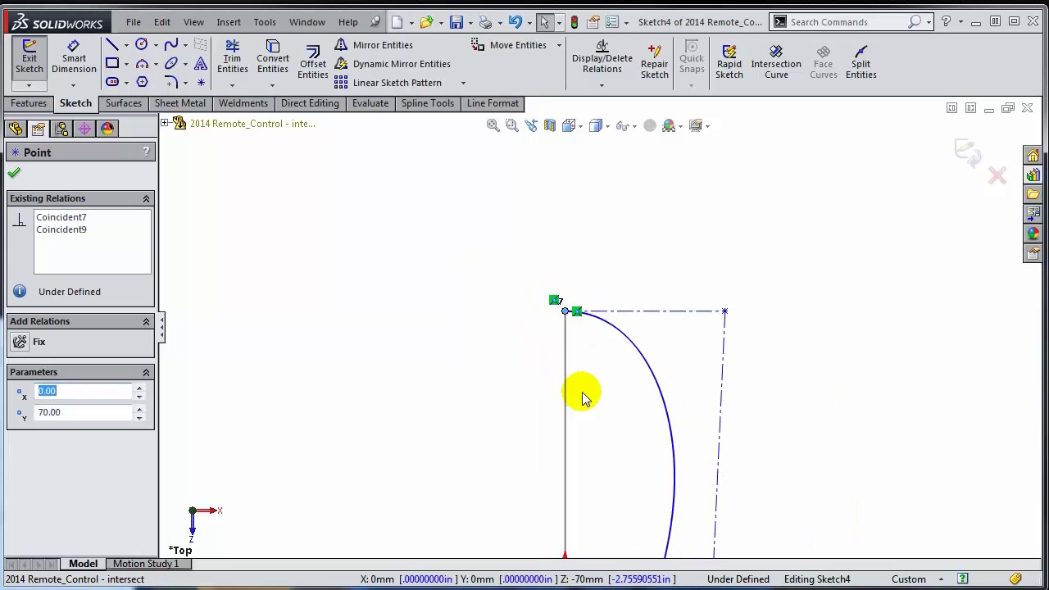
{"action": "scroll", "coordinate": [590, 495], "scroll_direction": "down", "scroll_amount": 3}
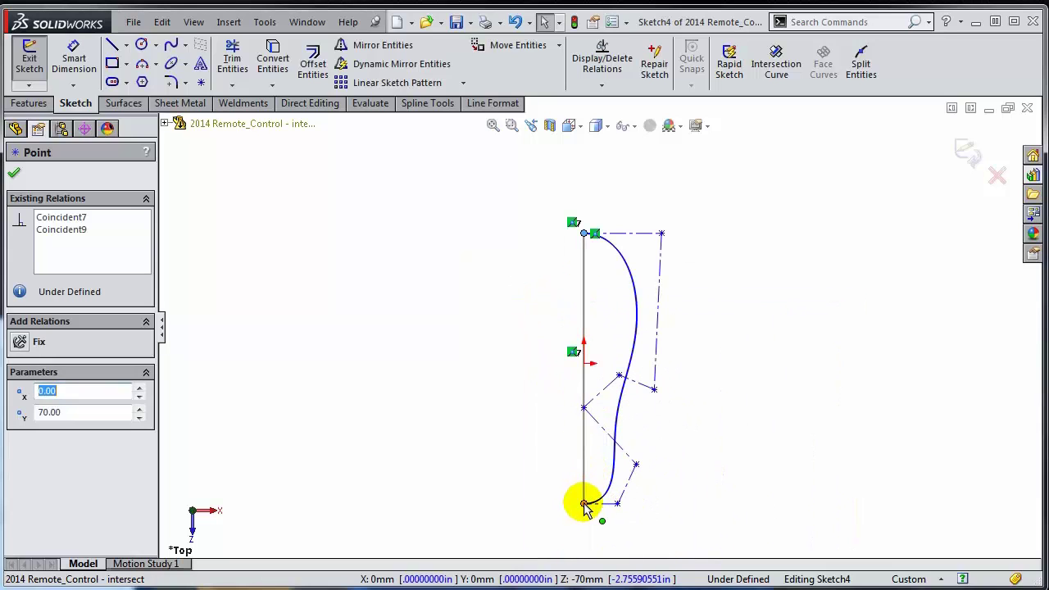
{"action": "left_click", "coordinate": [585, 504]}
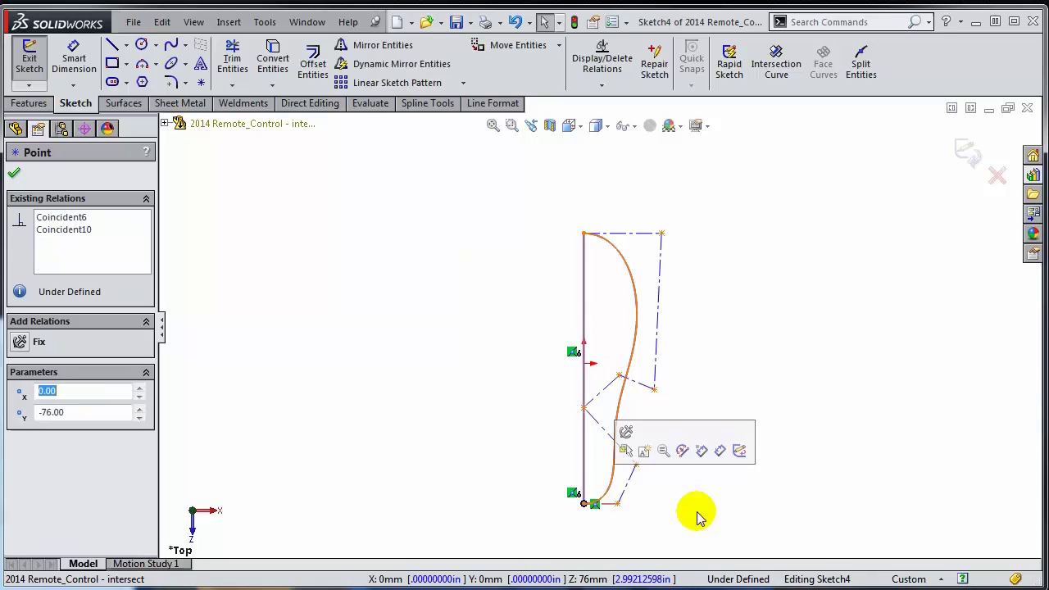
{"action": "left_click", "coordinate": [723, 511]}
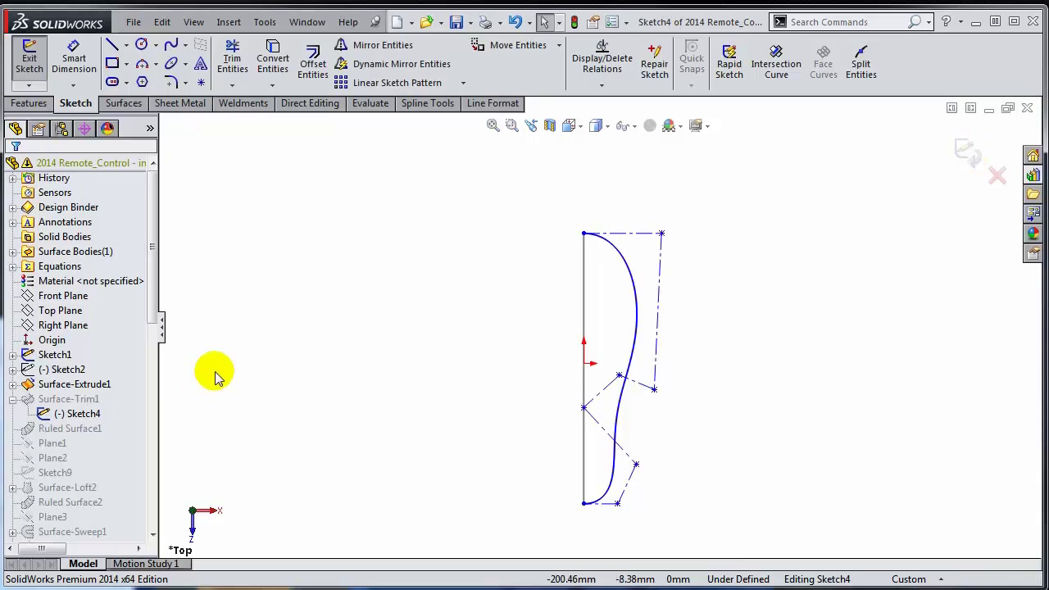
- Exit Sketch4 so the remote control rebuilds with the new Style Spline2 profile
{"action": "left_click", "coordinate": [145, 284]}
{"action": "mouse_move", "coordinate": [153, 300]}
{"action": "left_mouse_down"}
{"action": "mouse_move", "coordinate": [159, 519]}
{"action": "mouse_move", "coordinate": [164, 303]}
{"action": "left_mouse_up"}
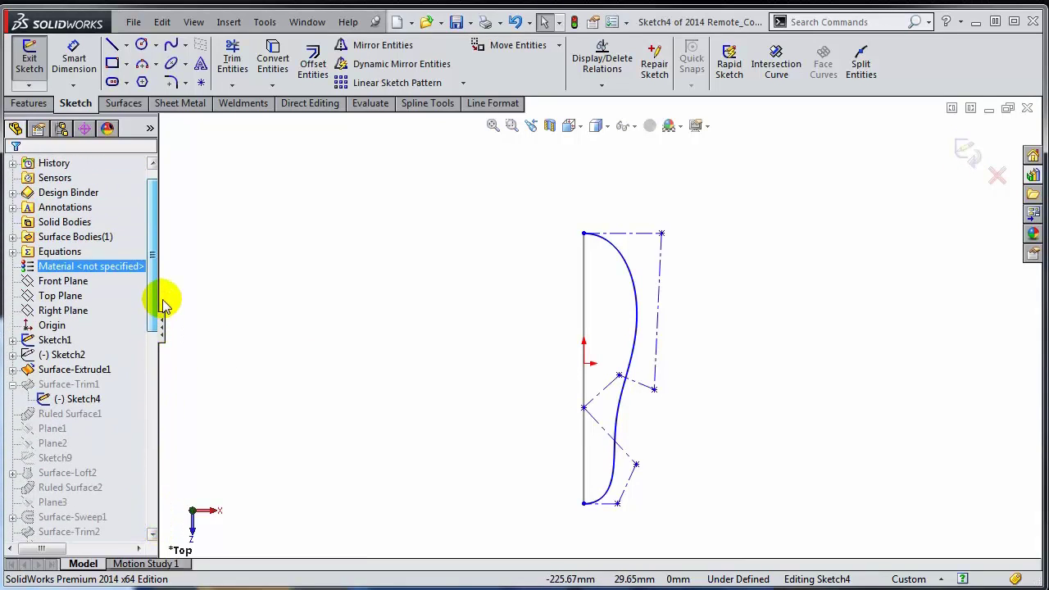
{"action": "left_click", "coordinate": [961, 151]}
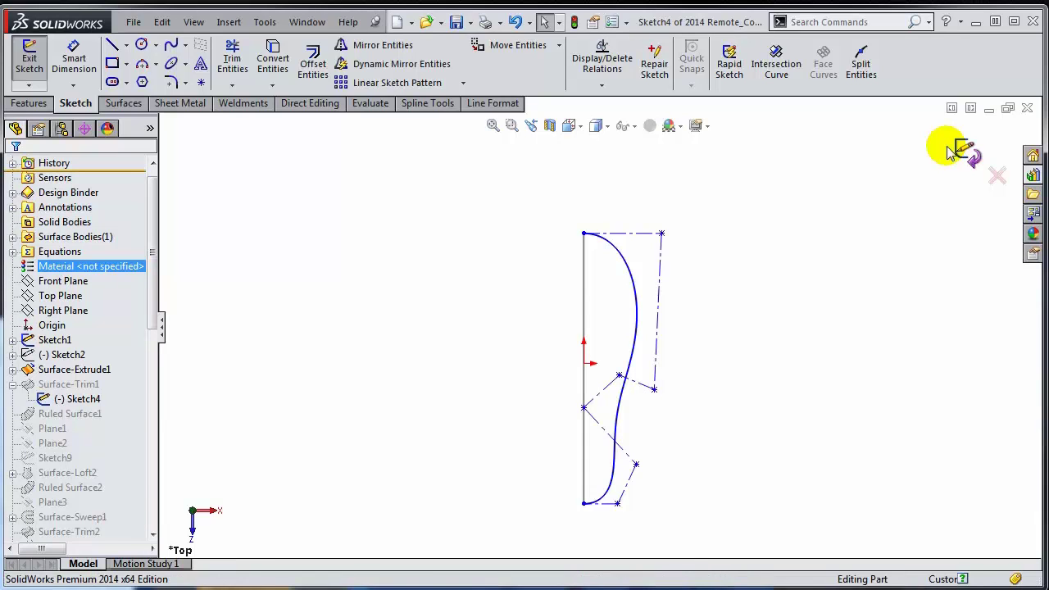
{"action": "left_click", "coordinate": [948, 149]}
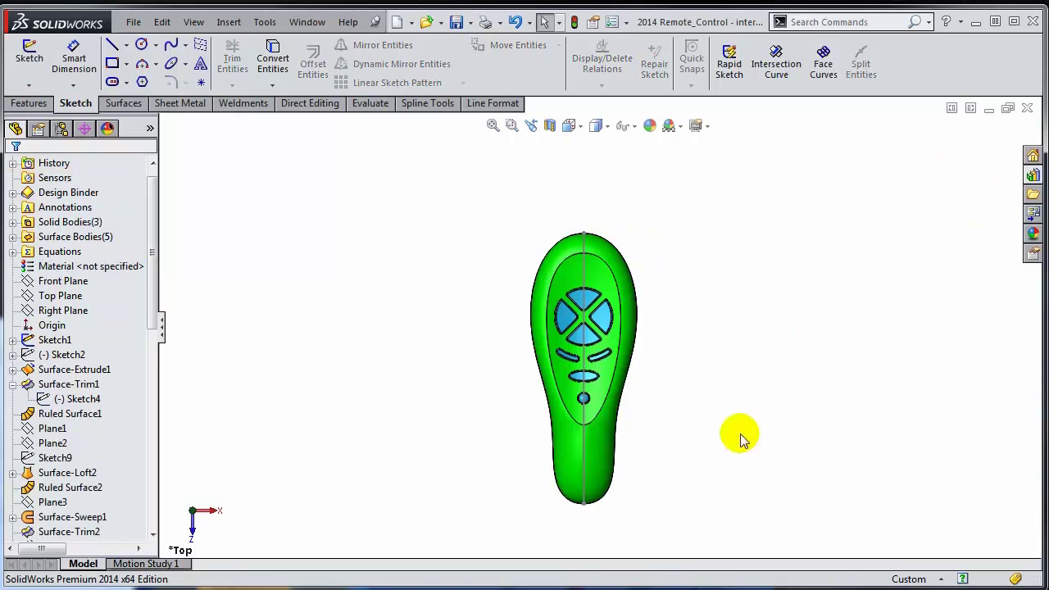
{"action": "middle_click_drag", "start_coordinate": [740, 440], "coordinate": [627, 280]}
{"action": "left_click", "coordinate": [98, 277]}
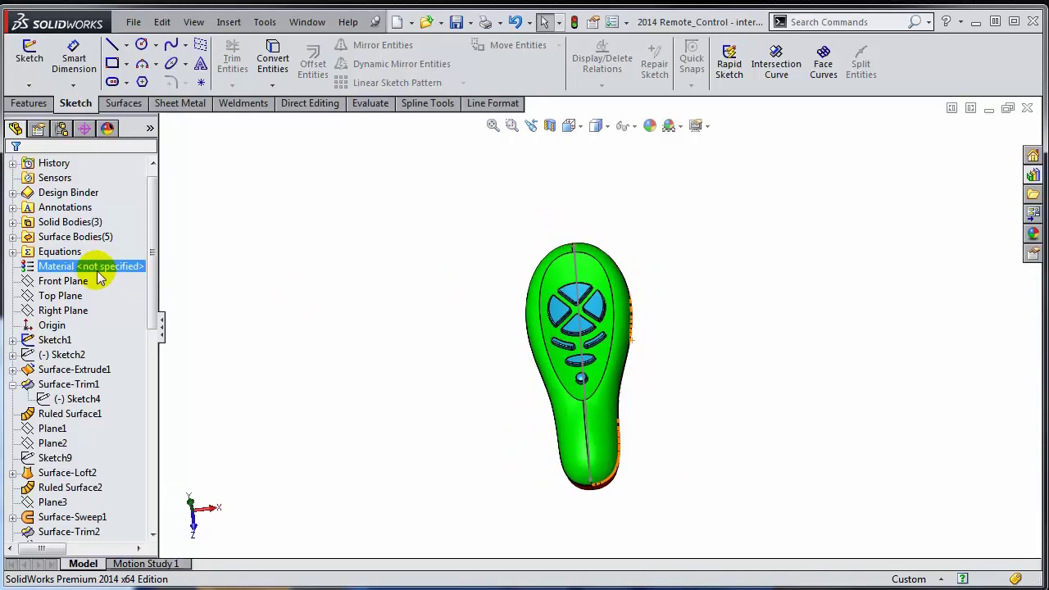
{"action": "middle_click_drag", "start_coordinate": [677, 424], "coordinate": [539, 379]}
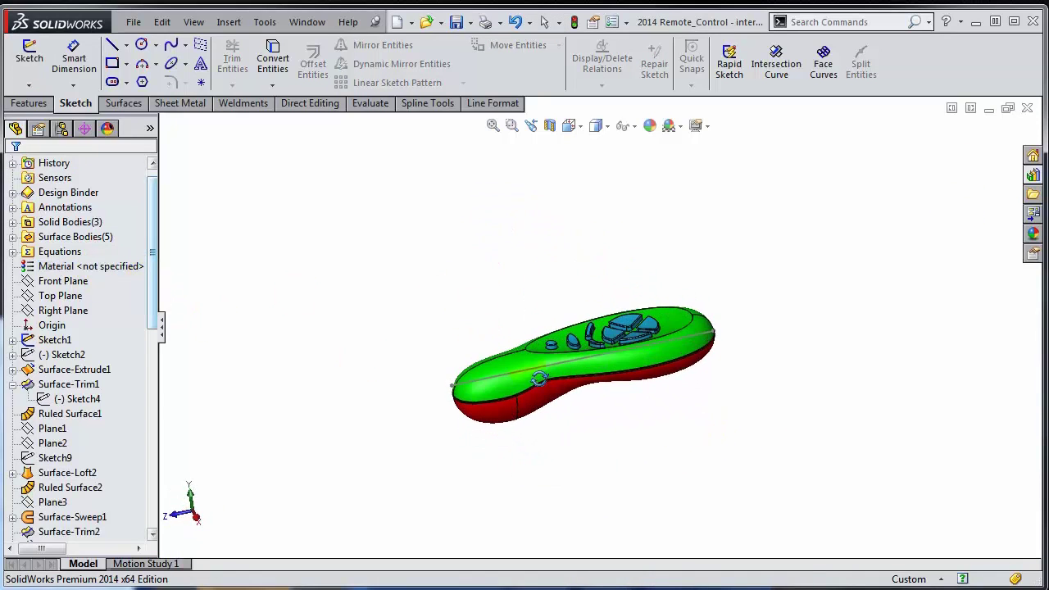
{"action": "left_click_drag", "start_coordinate": [158, 320], "coordinate": [153, 344]}
{"action": "left_click", "coordinate": [88, 417]}
{"action": "scroll", "coordinate": [644, 393], "scroll_direction": "down", "scroll_amount": 4}
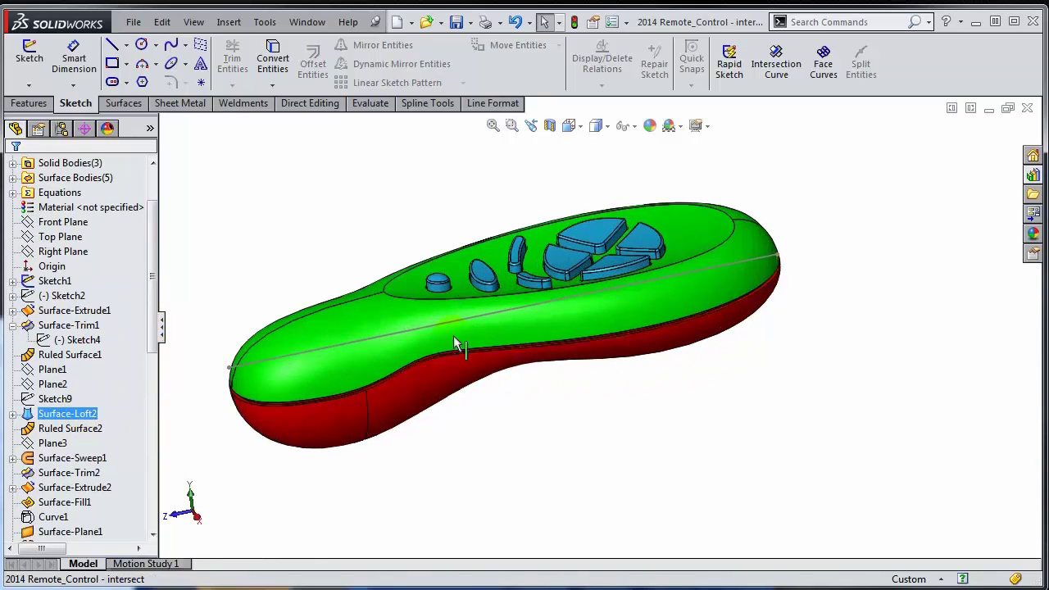
{"action": "left_click", "coordinate": [334, 375]}
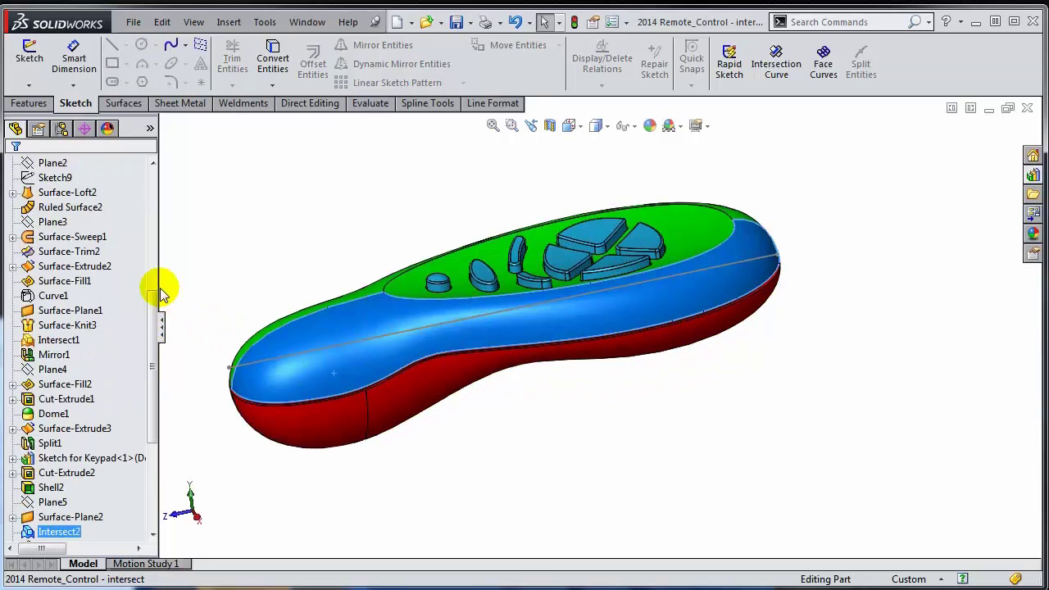
{"action": "left_click_drag", "start_coordinate": [157, 289], "coordinate": [164, 227]}
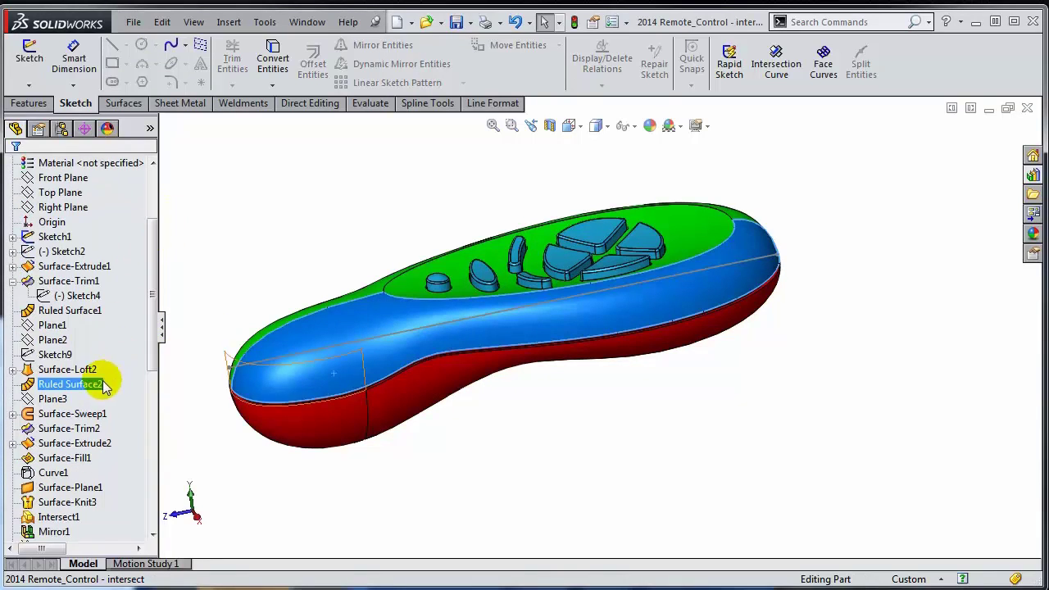
{"action": "left_click", "coordinate": [81, 417]}
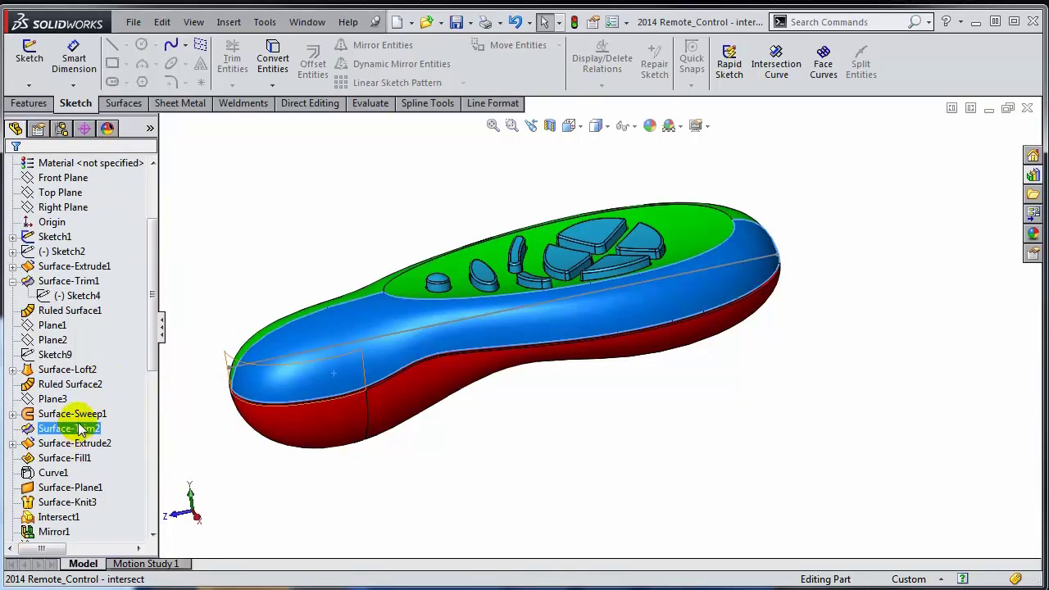
{"action": "left_click", "coordinate": [406, 397]}
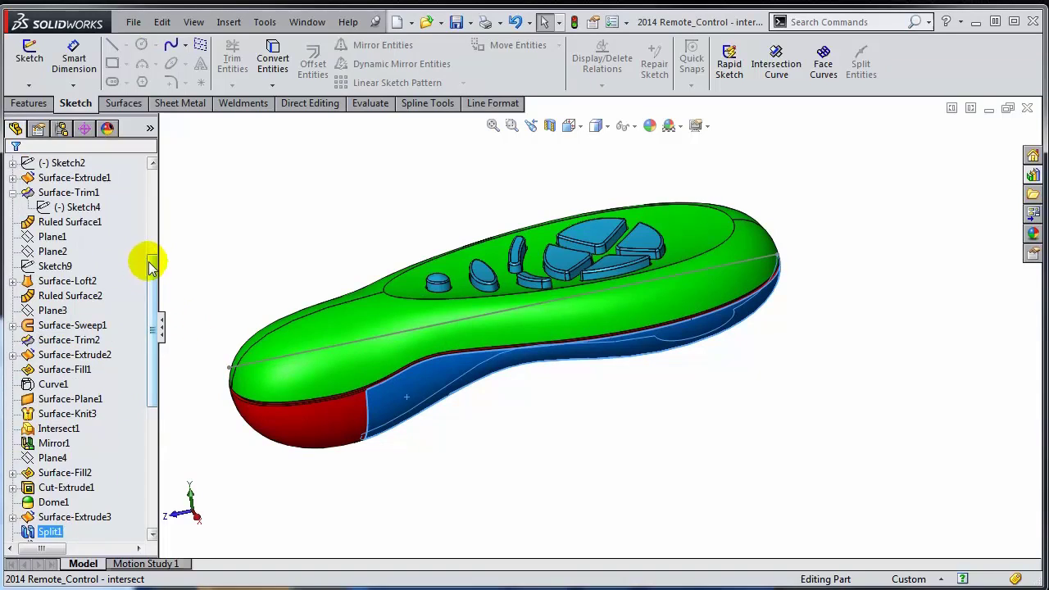
{"action": "left_click_drag", "start_coordinate": [150, 262], "coordinate": [163, 246]}
{"action": "left_click", "coordinate": [76, 444]}
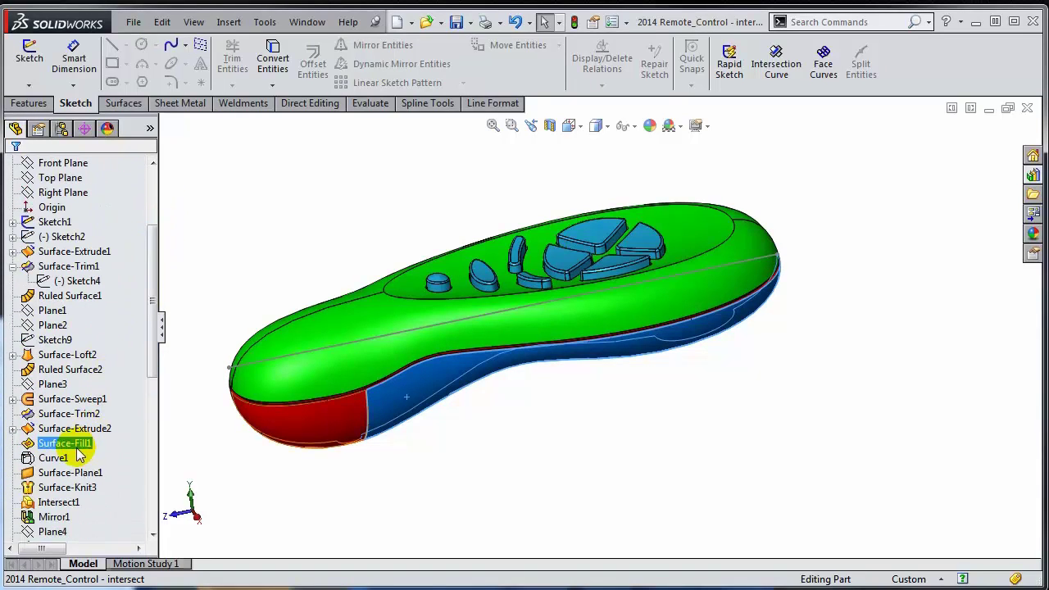
{"action": "left_click", "coordinate": [321, 435]}
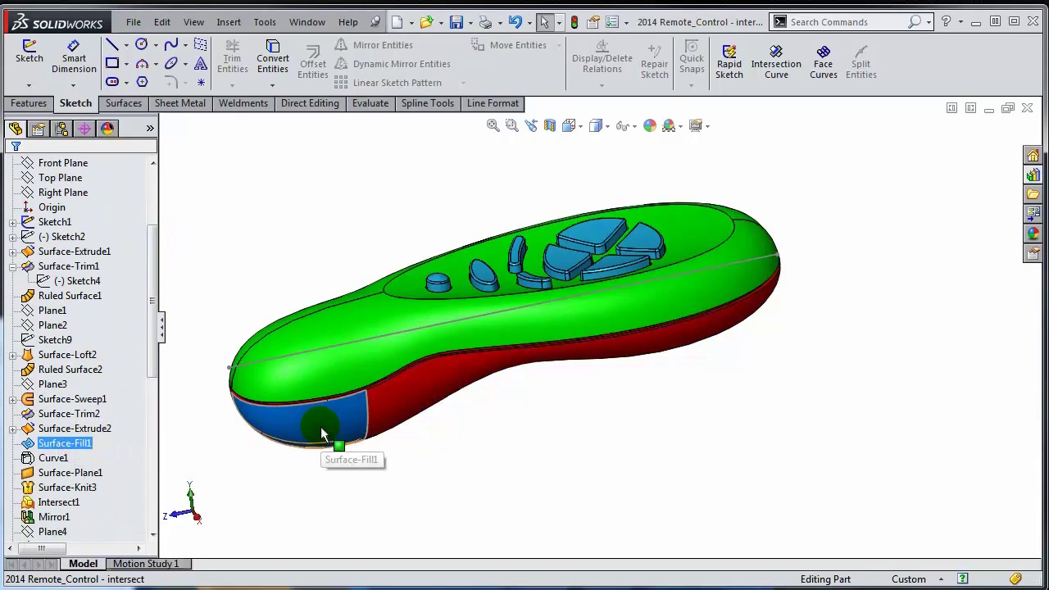
{"action": "scroll", "coordinate": [155, 379], "scroll_direction": "down", "scroll_amount": 1}
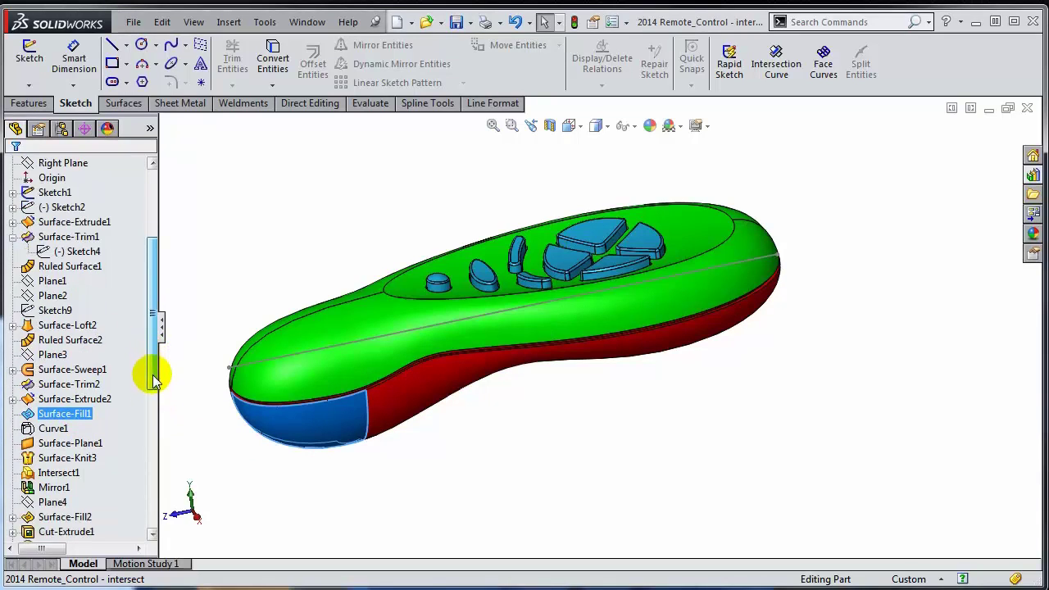
{"action": "left_click_drag", "start_coordinate": [155, 378], "coordinate": [155, 428]}
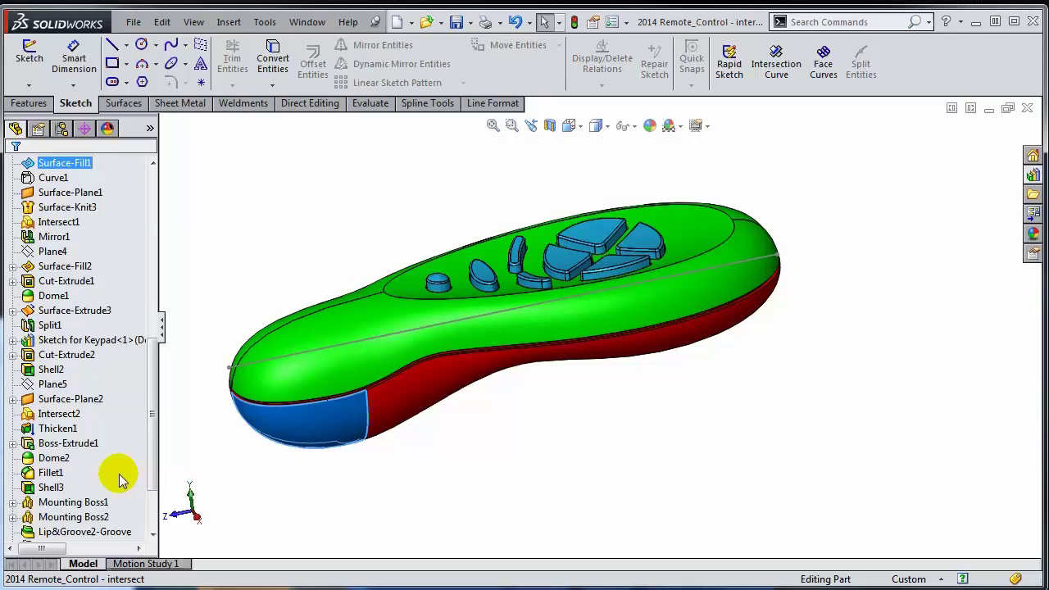
{"action": "left_click", "coordinate": [101, 532]}
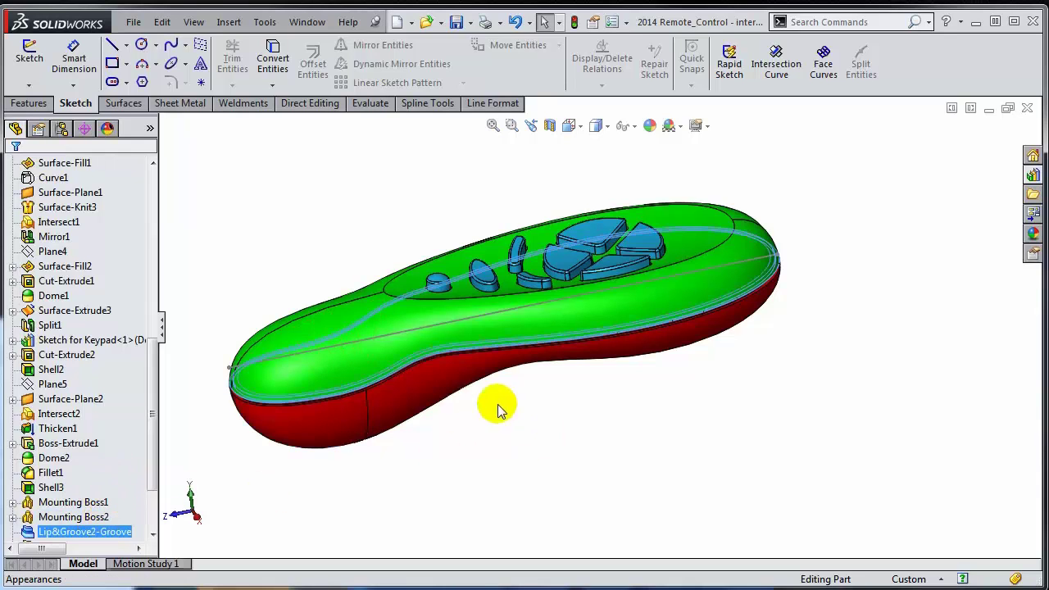
- Expand Snap Hook1 in the FeatureManager tree to show 3DSketch3's dangling-geometry warning
{"action": "scroll", "coordinate": [377, 390], "scroll_direction": "down", "scroll_amount": 5}
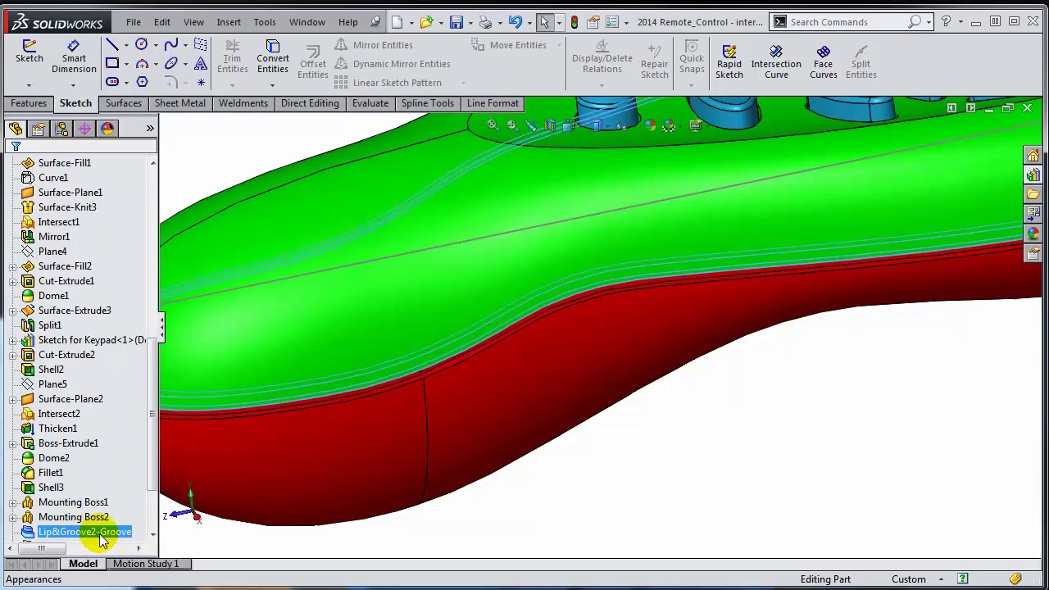
{"action": "left_click_drag", "start_coordinate": [151, 483], "coordinate": [150, 527]}
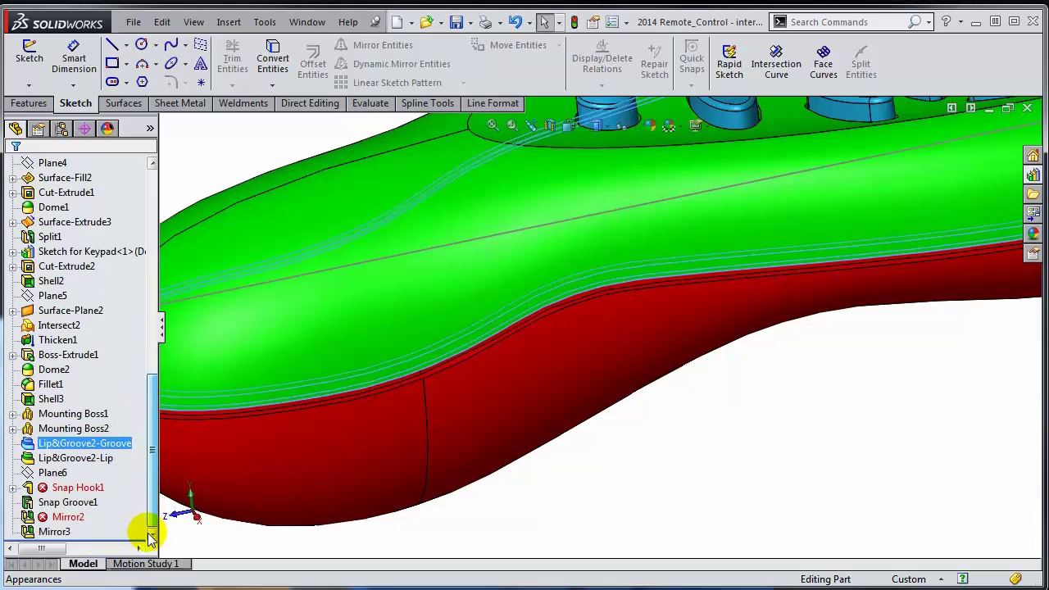
{"action": "left_click", "coordinate": [14, 488]}
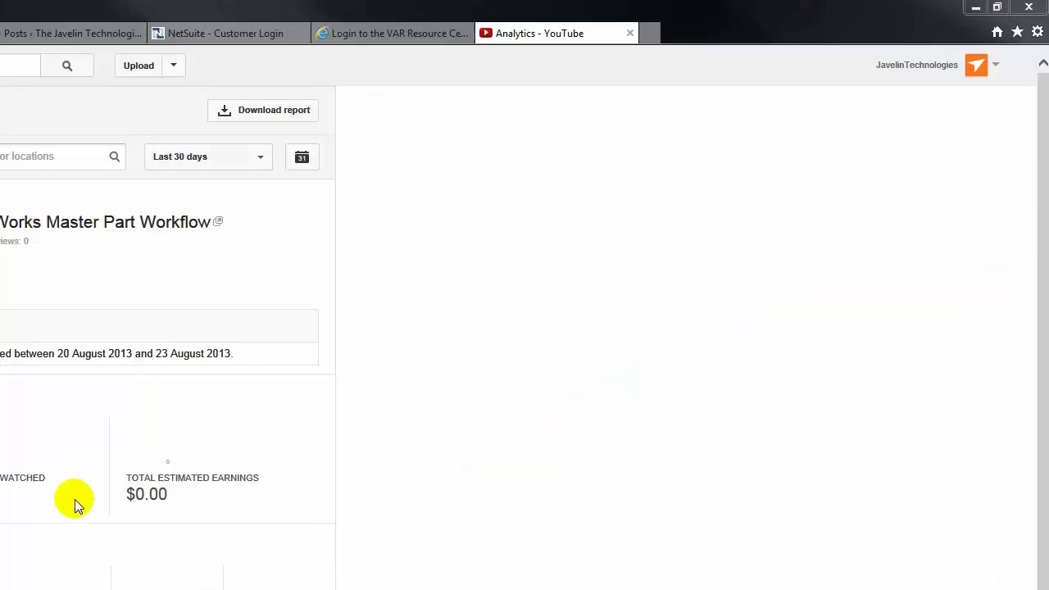
{"action": "mouse_move", "coordinate": [76, 503]}
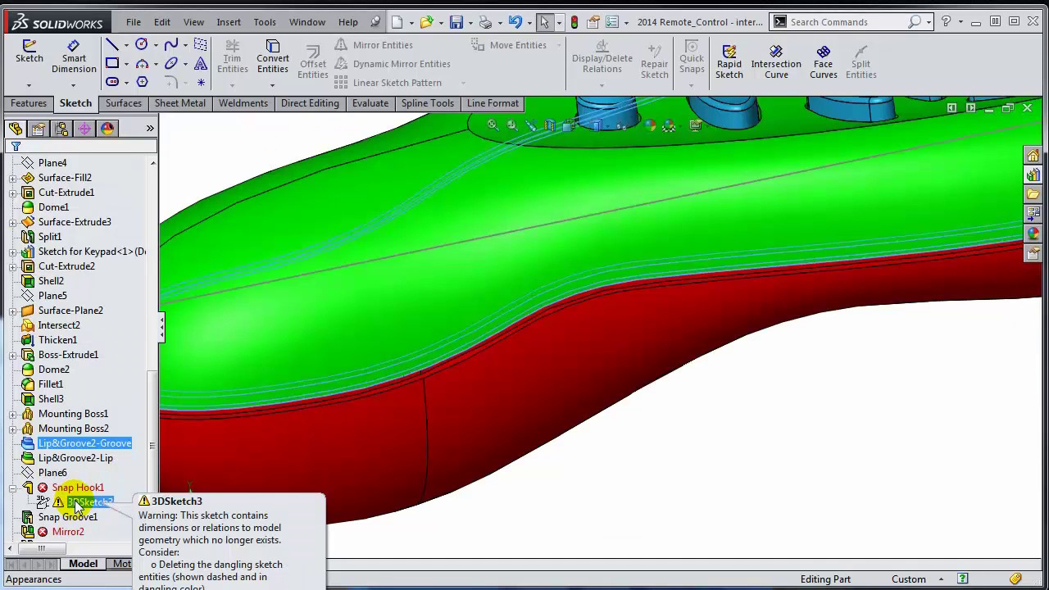
- Hide the Intersect2 top body and the Thicken1 keypad body
{"action": "right_click", "coordinate": [516, 220]}
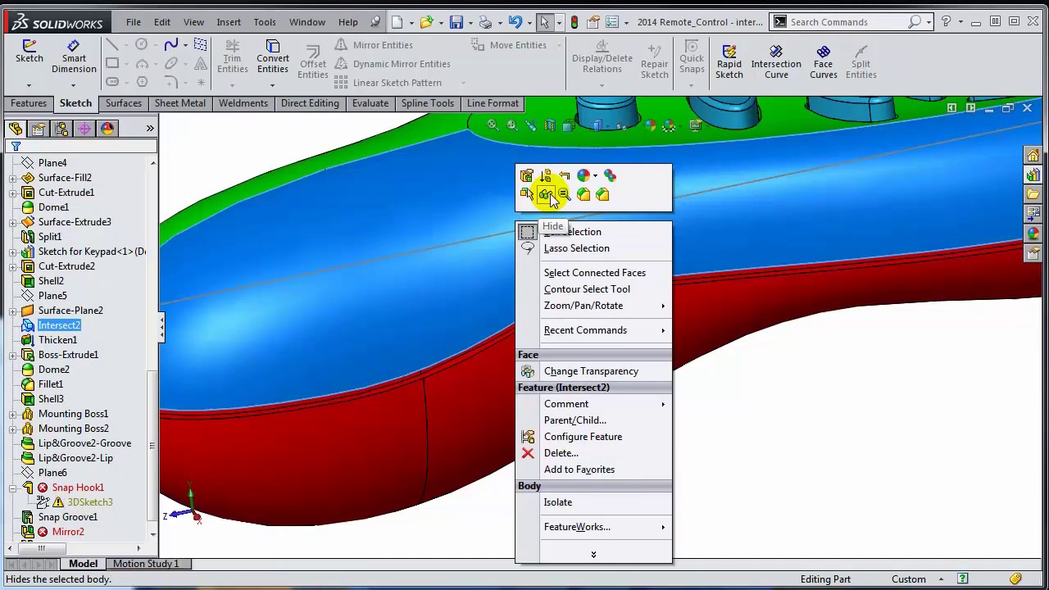
{"action": "left_click", "coordinate": [545, 194]}
{"action": "right_click", "coordinate": [603, 186]}
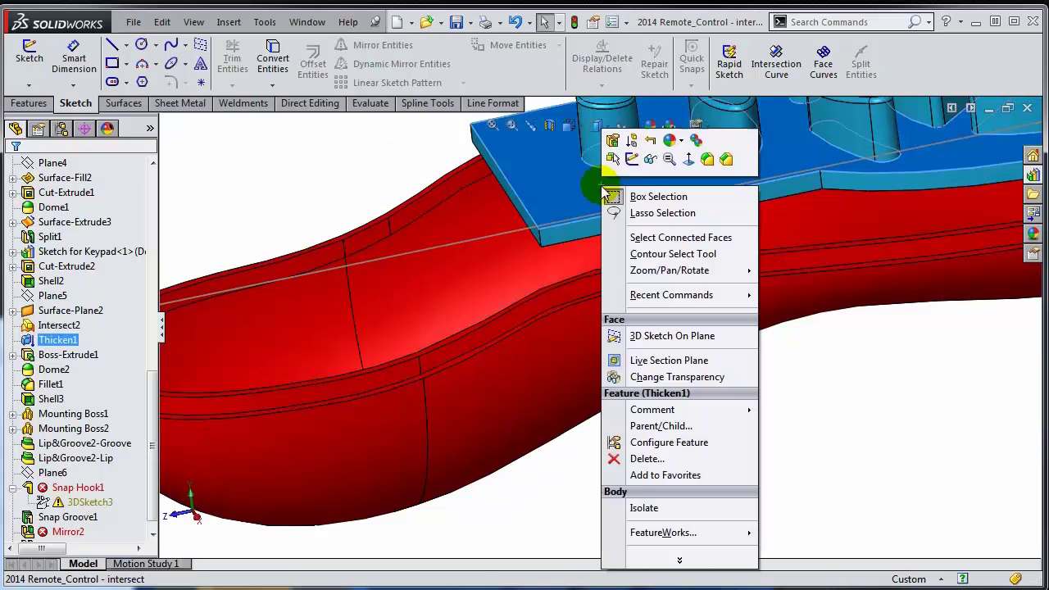
{"action": "left_click", "coordinate": [644, 159]}
- Edit 3DSketch3, make its dangling point coincident with the Lip&Groove2-Lip edge, and exit the sketch
{"action": "right_click", "coordinate": [86, 501]}
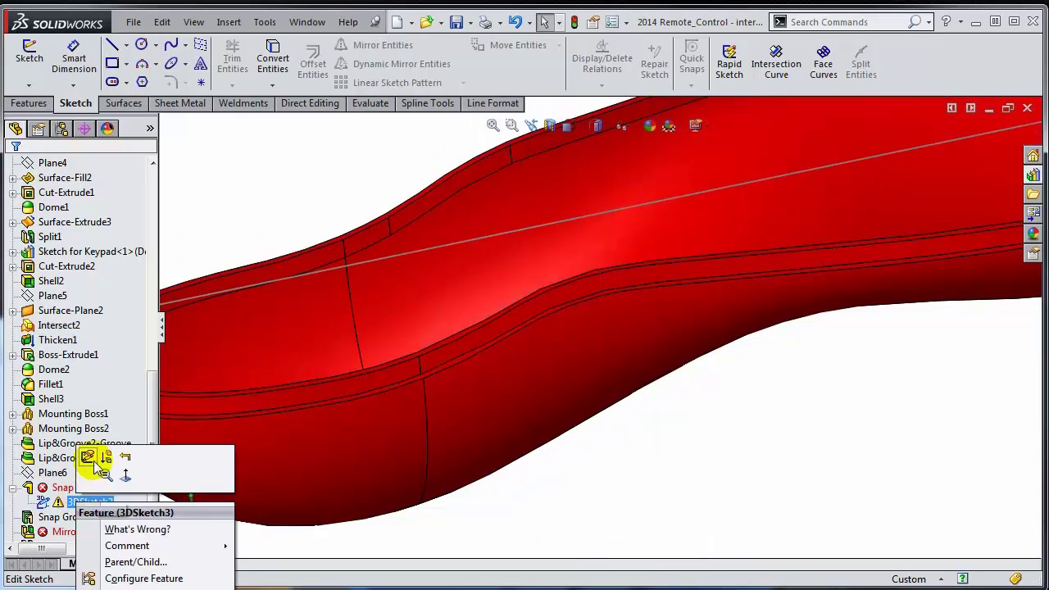
{"action": "left_click", "coordinate": [90, 459]}
{"action": "key", "text": "f"}
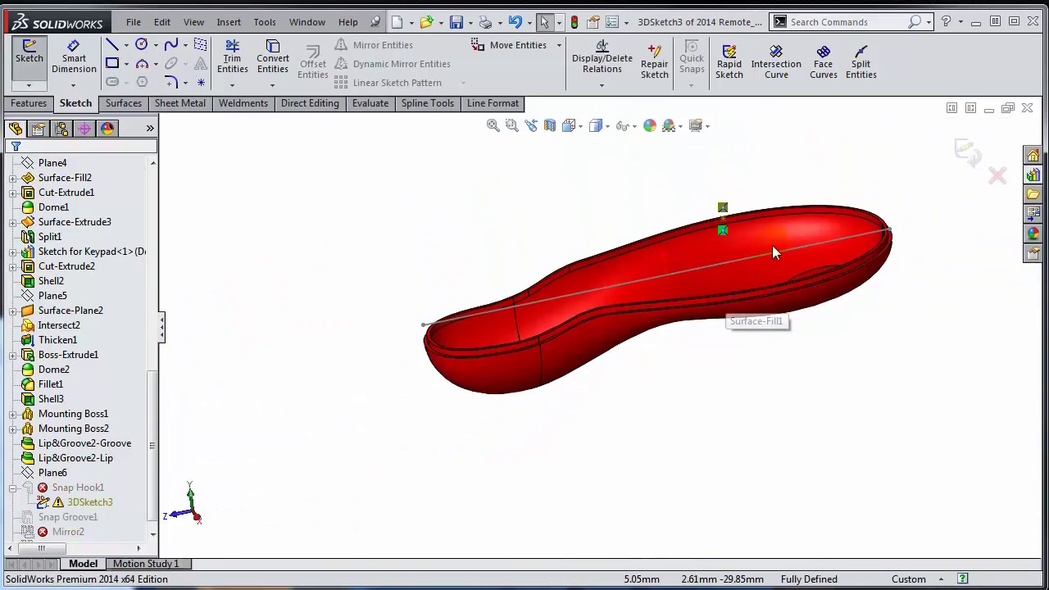
{"action": "scroll", "coordinate": [774, 248], "scroll_direction": "down", "scroll_amount": 5}
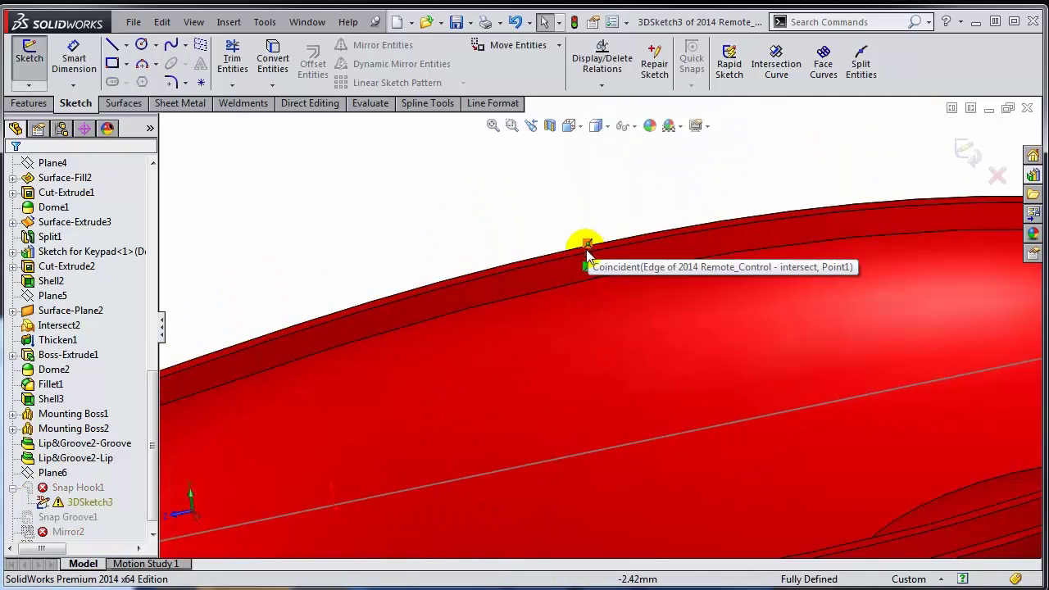
{"action": "middle_click_drag", "start_coordinate": [587, 254], "coordinate": [640, 253]}
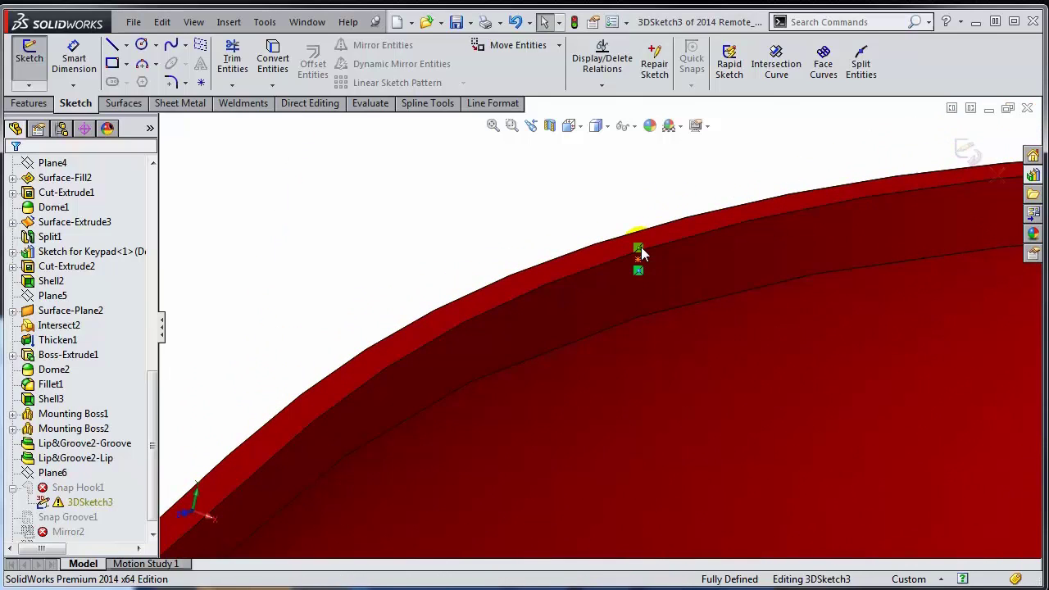
{"action": "left_click", "coordinate": [638, 260]}
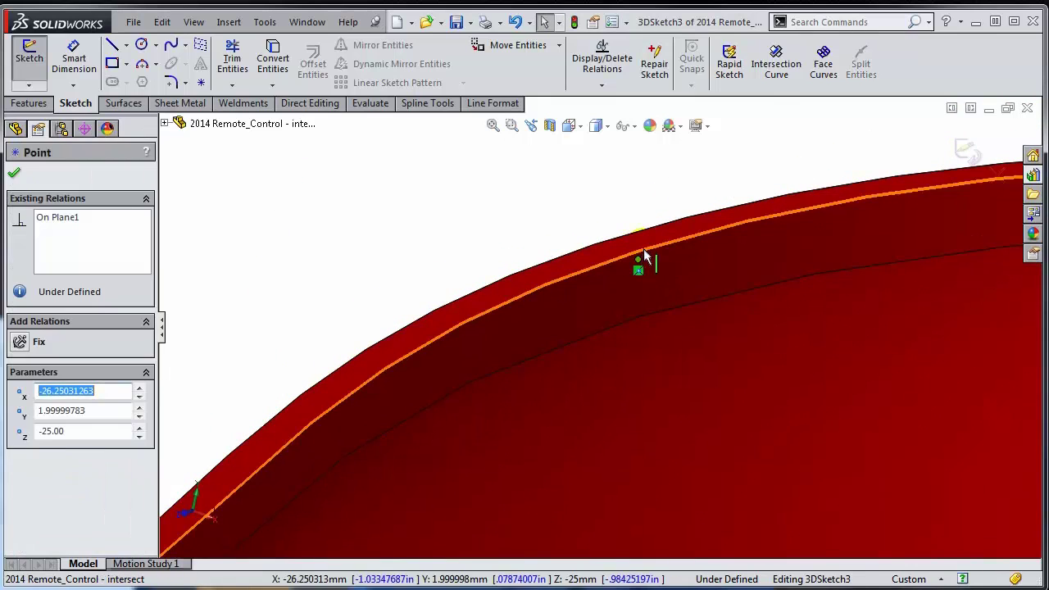
{"action": "left_click", "coordinate": [646, 250], "text": "ctrl"}
{"action": "left_click", "coordinate": [23, 435]}
{"action": "left_click", "coordinate": [967, 150]}
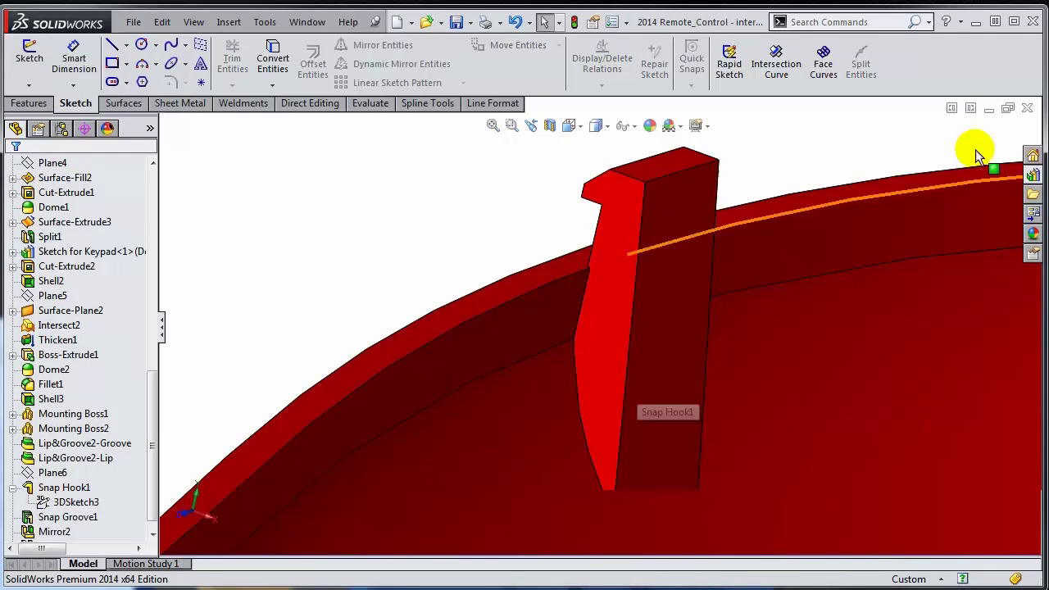
- Expand the Surface Bodies and Solid Bodies folders in the FeatureManager tree
{"action": "left_click_drag", "start_coordinate": [151, 508], "coordinate": [168, 545]}
{"action": "scroll", "coordinate": [688, 395], "scroll_direction": "up", "scroll_amount": 10}
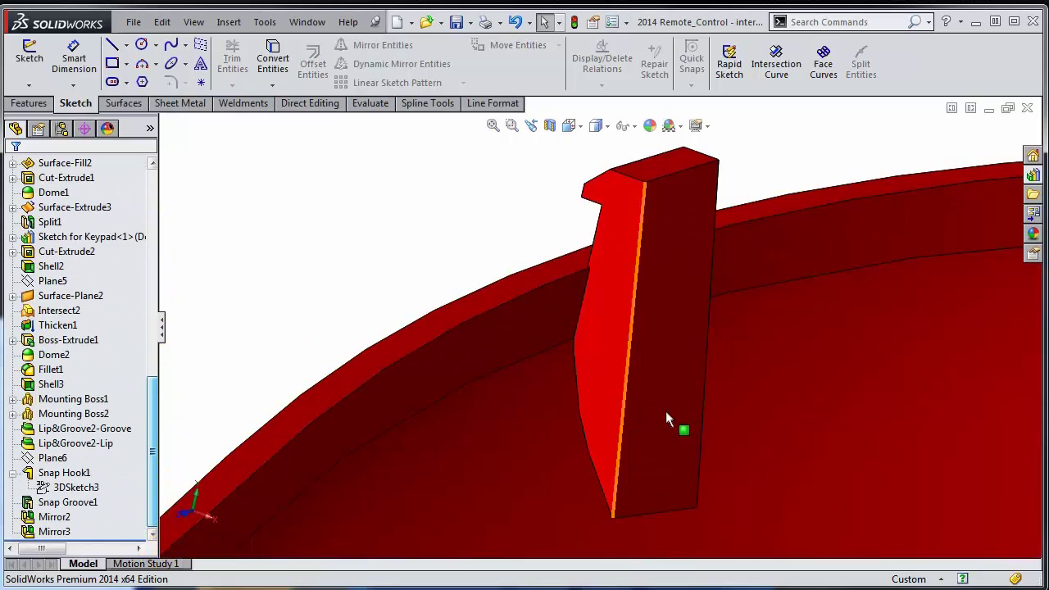
{"action": "scroll", "coordinate": [709, 403], "scroll_direction": "down", "scroll_amount": 3}
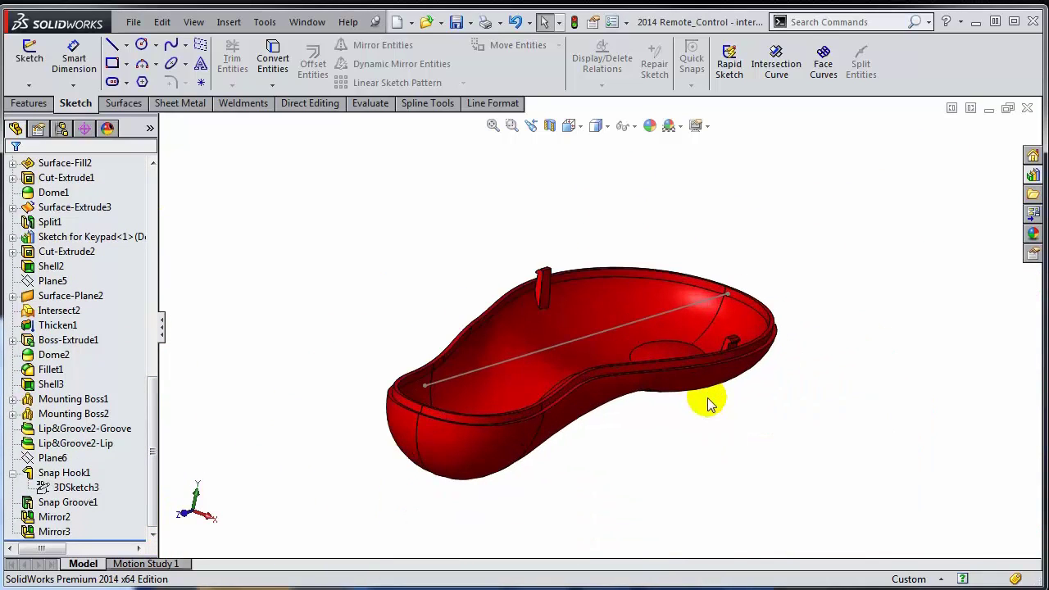
{"action": "left_click", "coordinate": [152, 185]}
{"action": "left_click", "coordinate": [153, 185]}
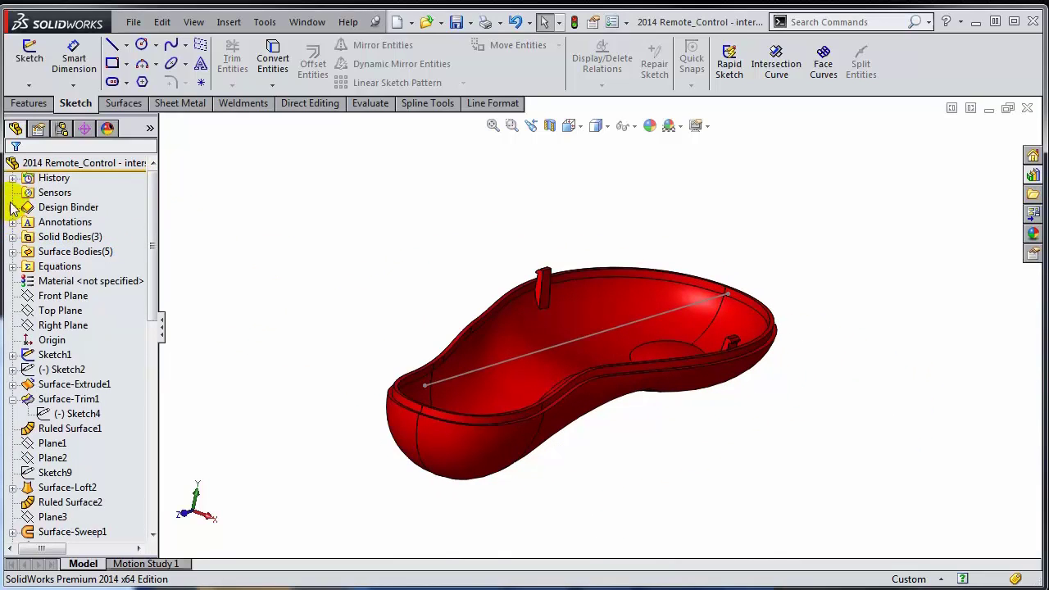
{"action": "left_click", "coordinate": [13, 252]}
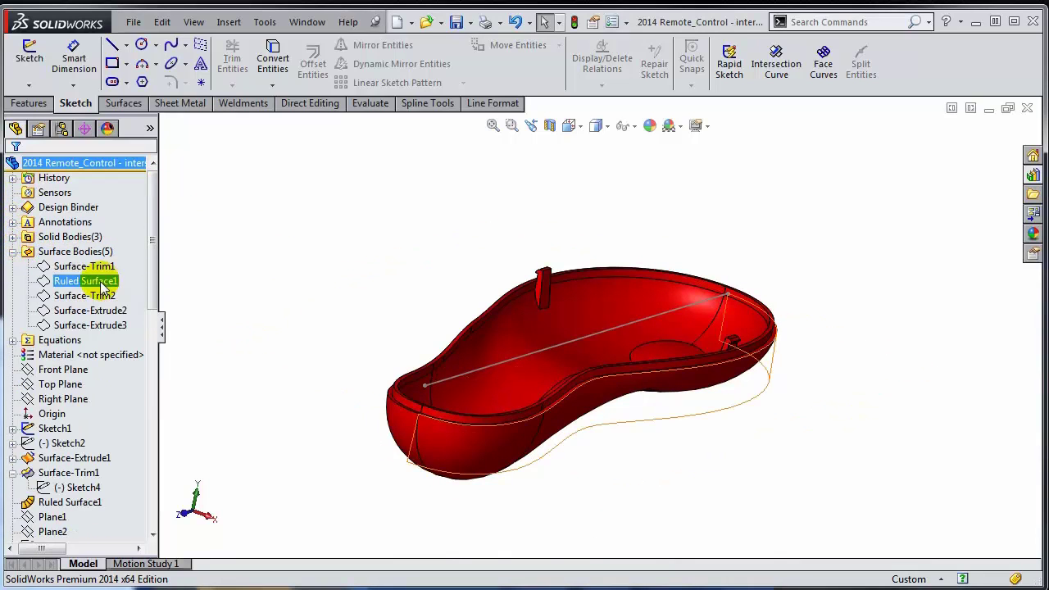
{"action": "left_click", "coordinate": [13, 237]}
- Show the hidden Fillet1 and Mirror3 bodies again and clear the selection
{"action": "left_click", "coordinate": [58, 251]}
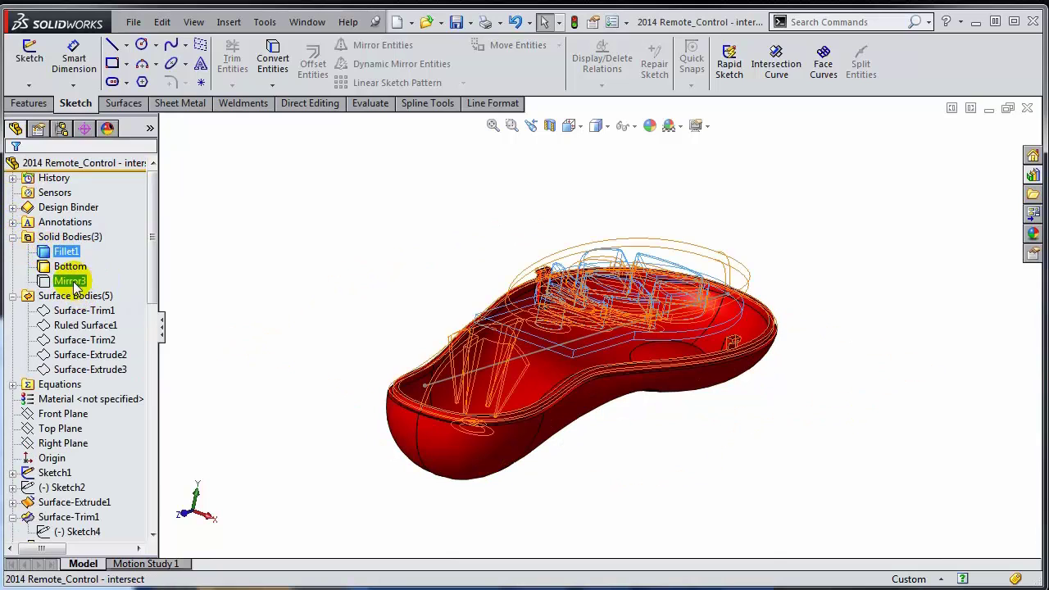
{"action": "left_click", "coordinate": [70, 281], "text": "ctrl"}
{"action": "right_click", "coordinate": [69, 281]}
{"action": "left_click", "coordinate": [82, 257]}
{"action": "left_click", "coordinate": [386, 215]}
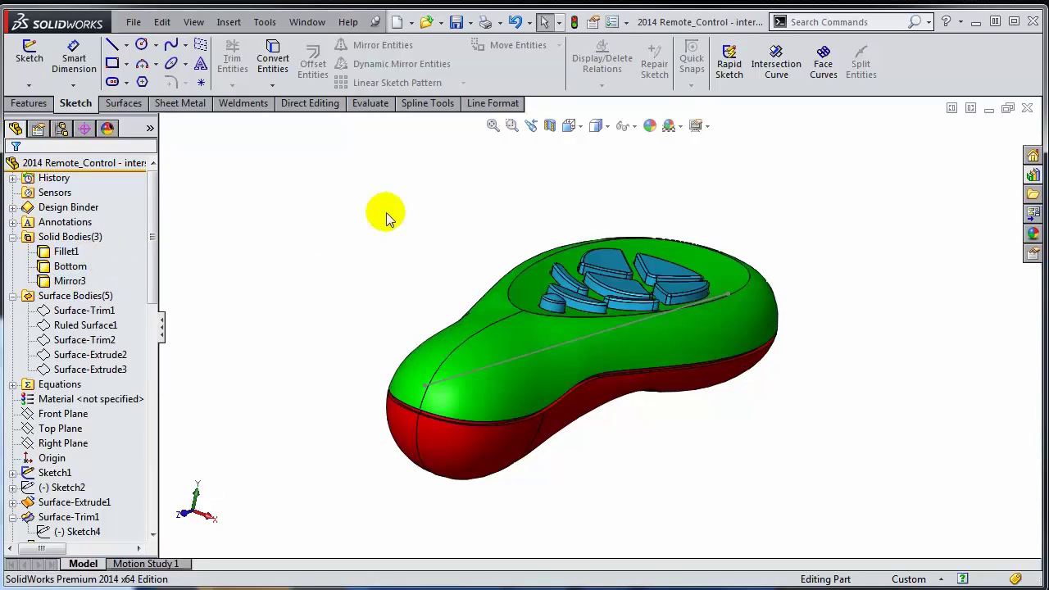